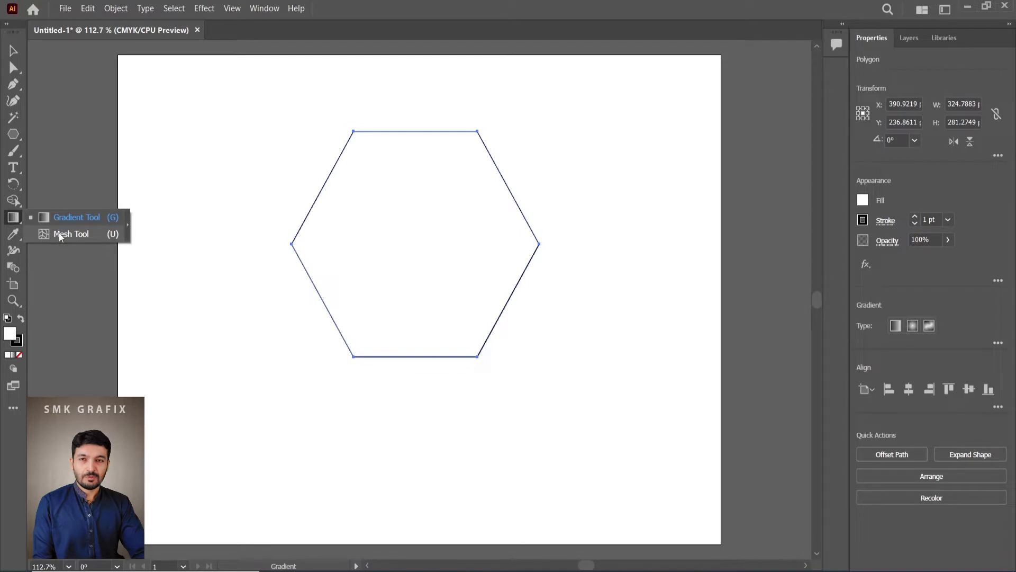
- Add mesh points in the hexagon's upper-right and lower-left areas with the Mesh tool, forming two horizontal and two vertical mesh lines
click(61, 234)
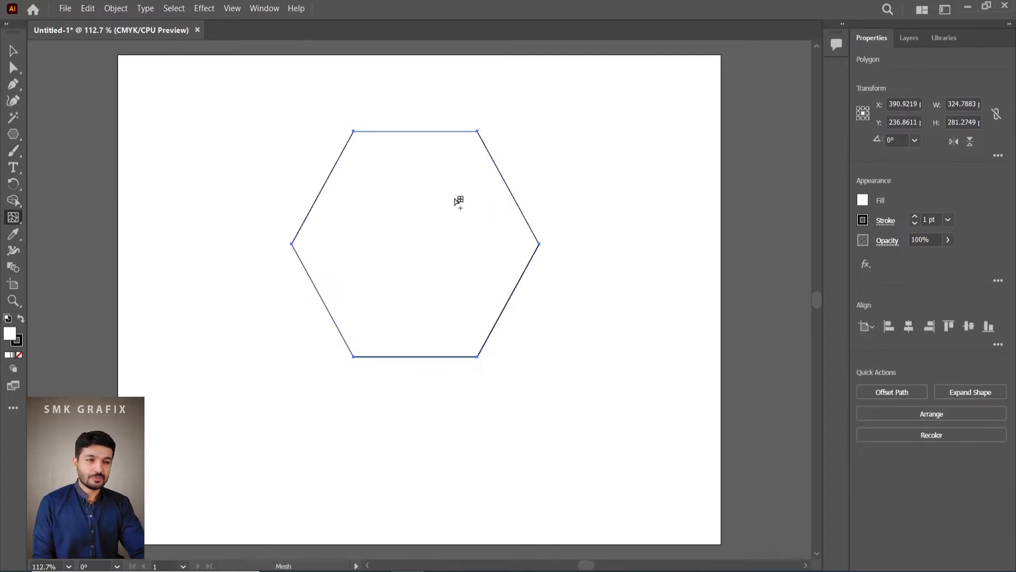
click(456, 198)
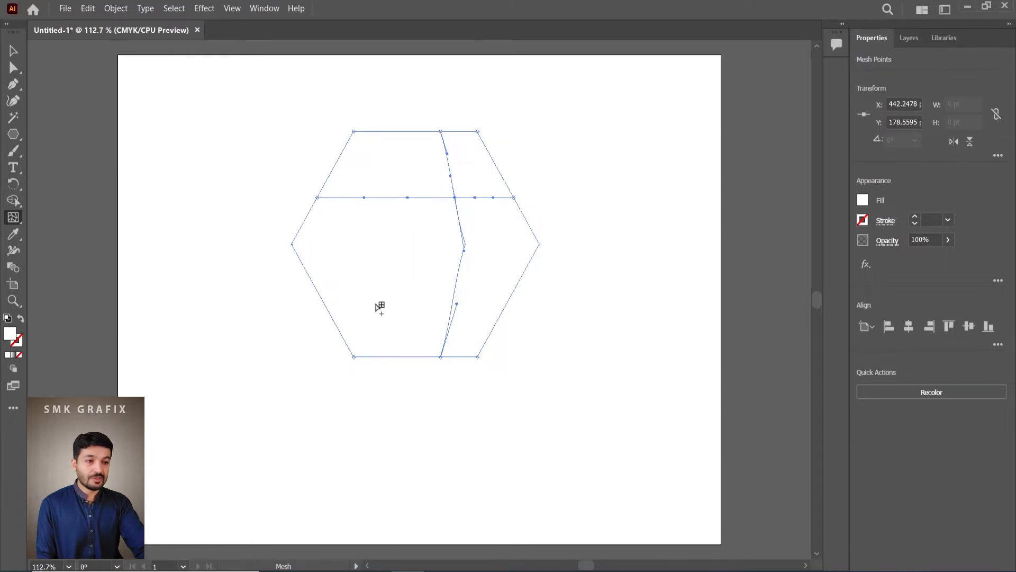
click(372, 290)
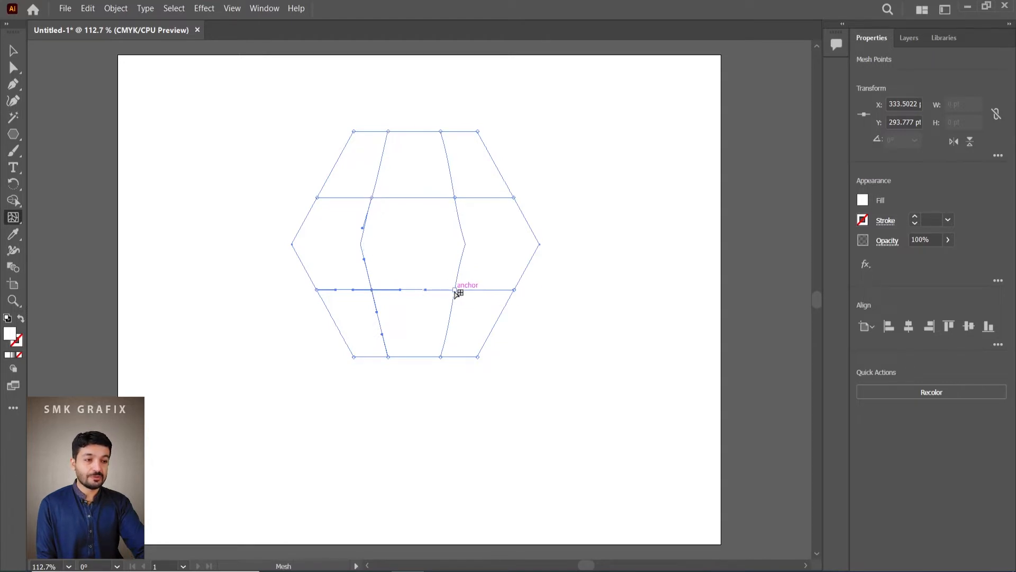
click(455, 290)
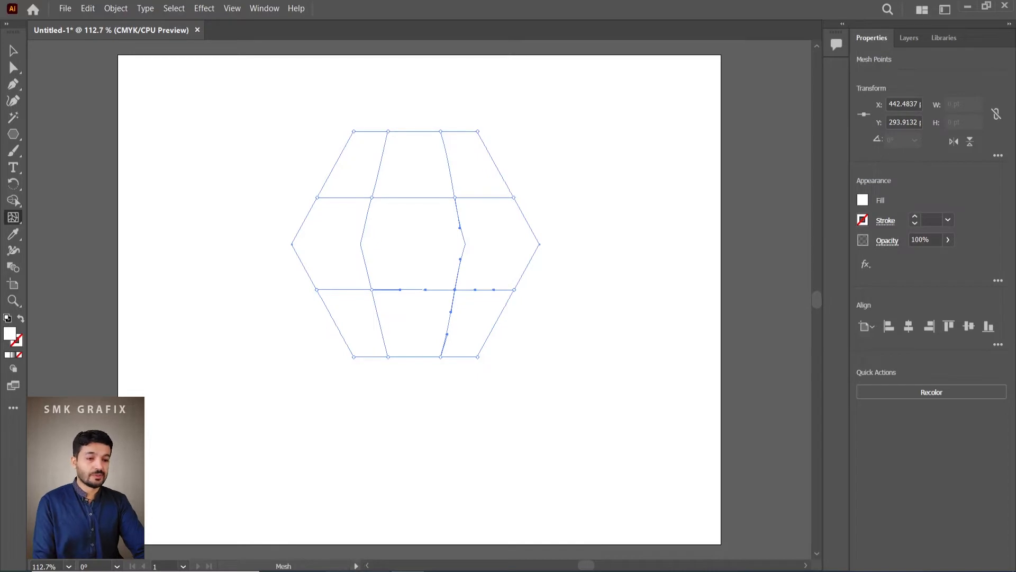
- Fill the whole hexagon mesh with purple 7500E5 and deselect it
key(v)
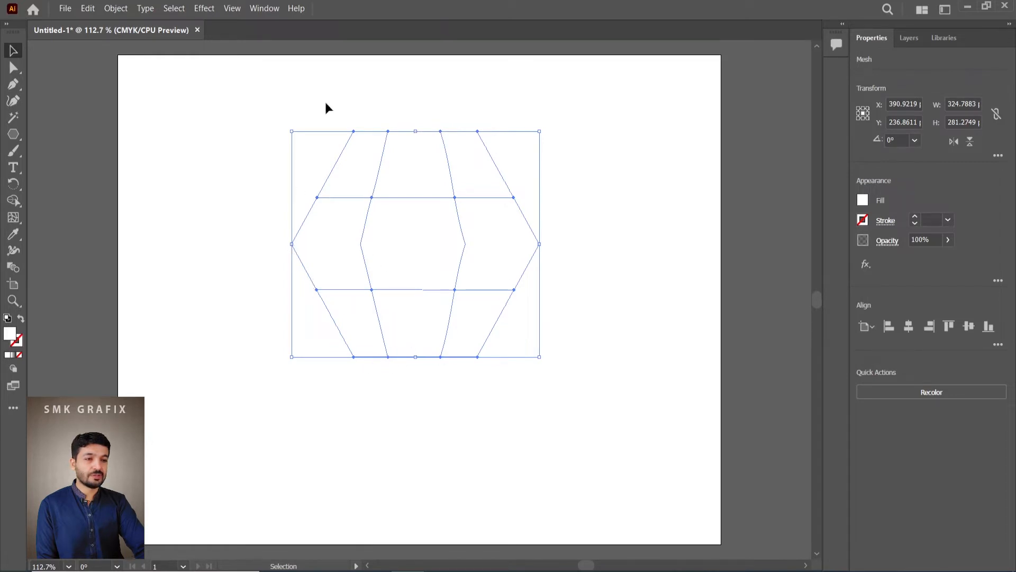
double_click(11, 334)
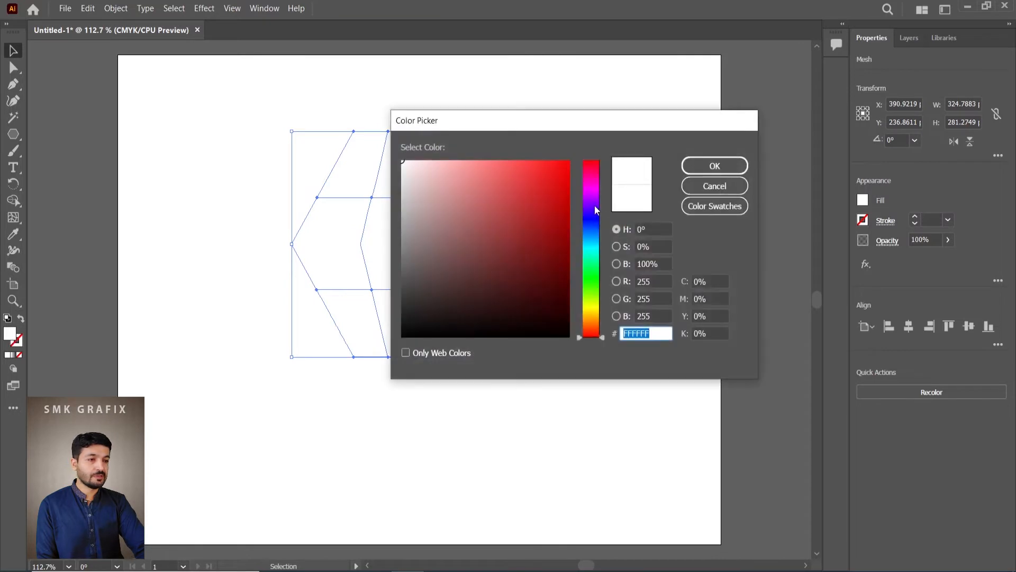
click(595, 210)
drag(567, 177, 574, 177)
click(688, 166)
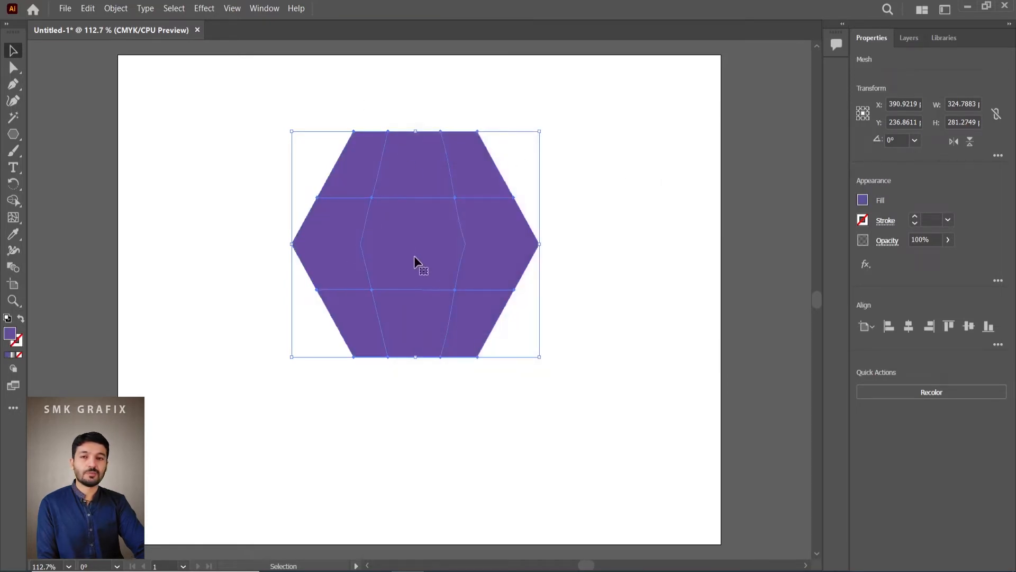
click(256, 257)
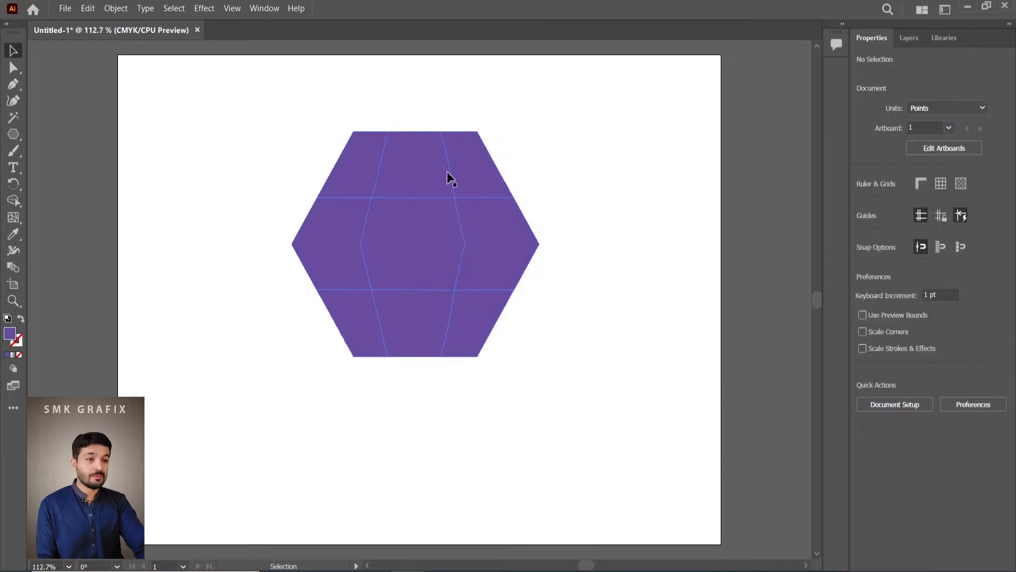
- Color the hexagon's upper-right inner mesh point light purple AE6FF7 using the Direct Selection tool
click(455, 198)
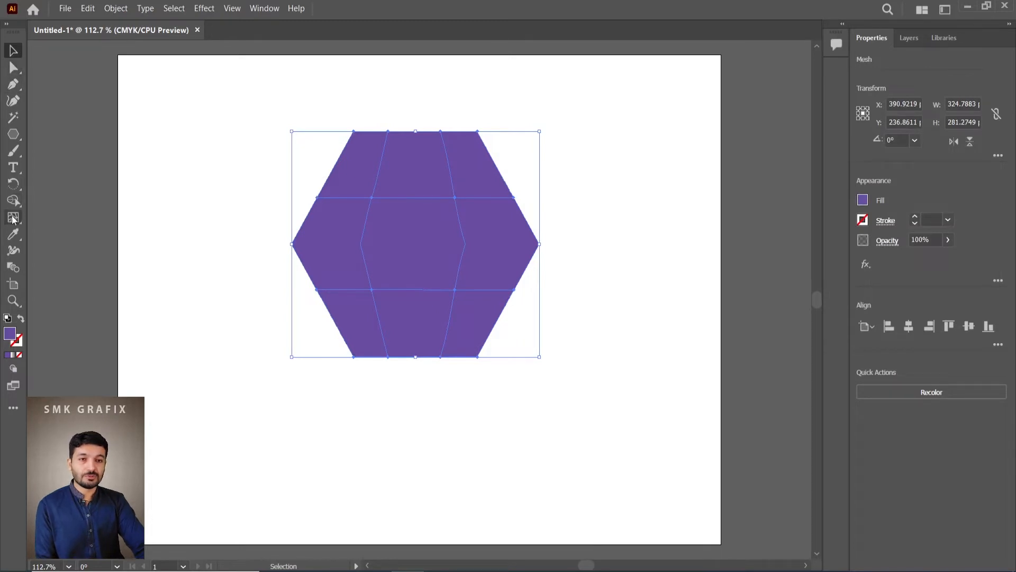
click(14, 68)
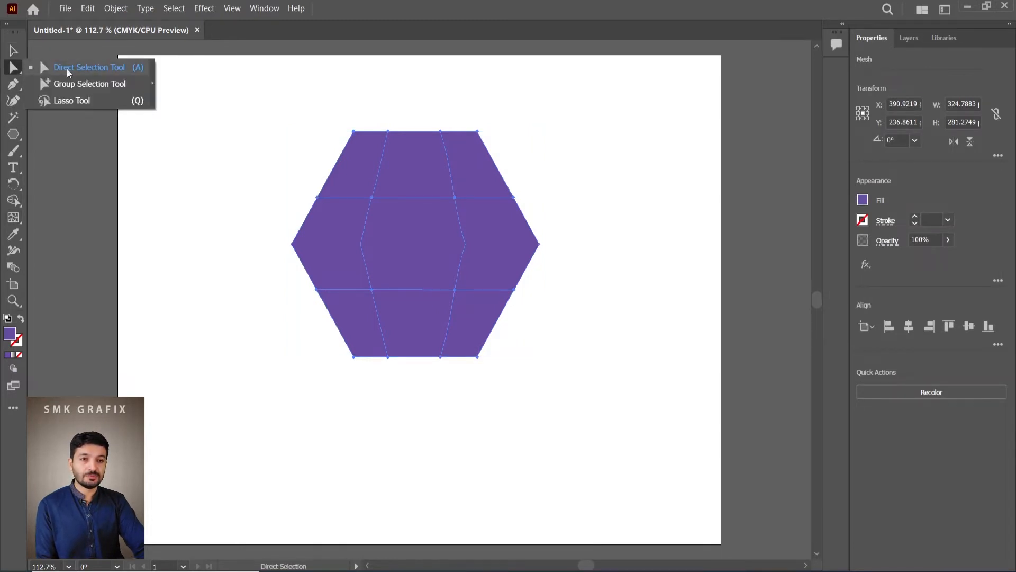
click(67, 68)
click(455, 198)
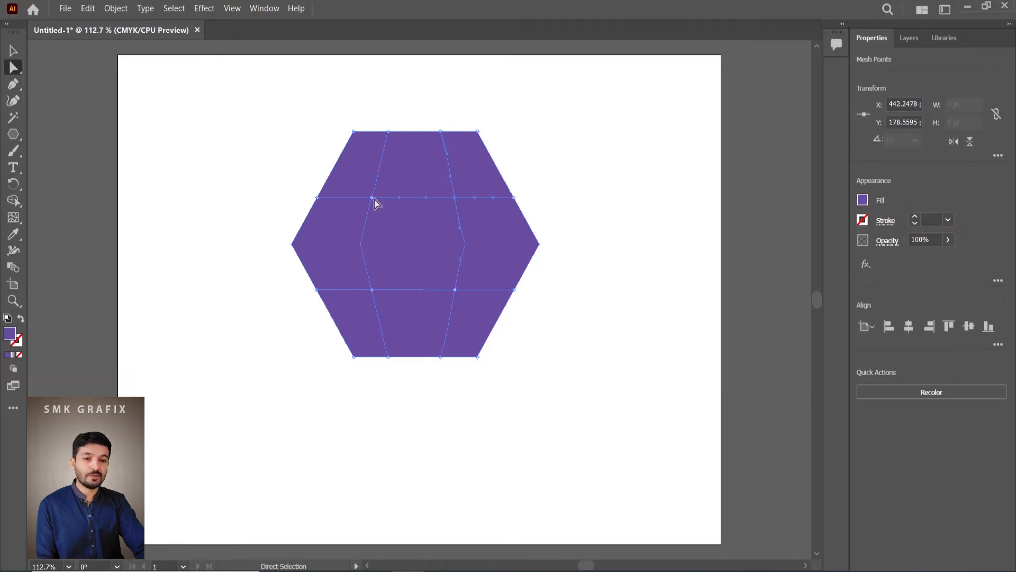
double_click(13, 338)
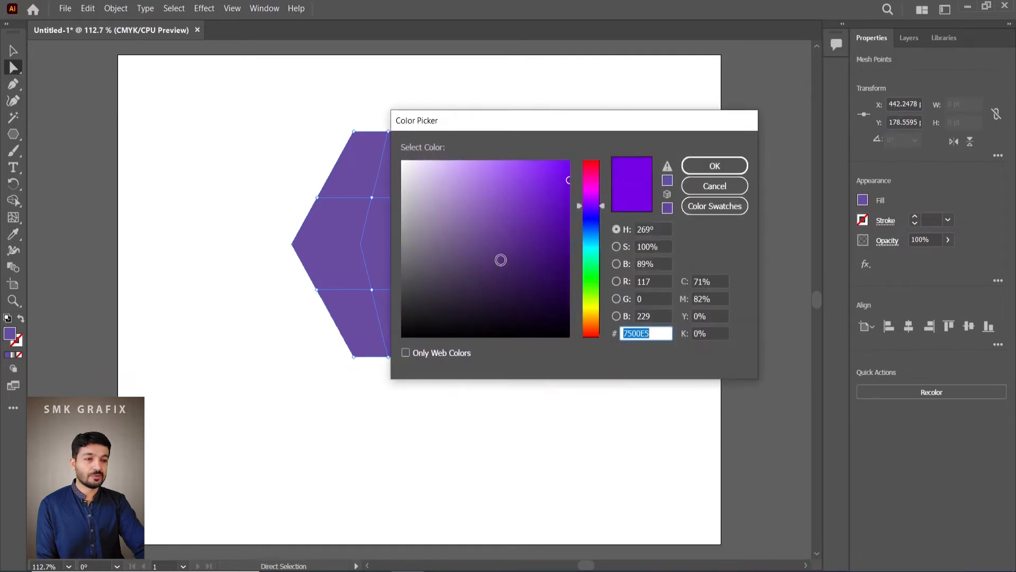
click(488, 178)
drag(489, 179, 494, 165)
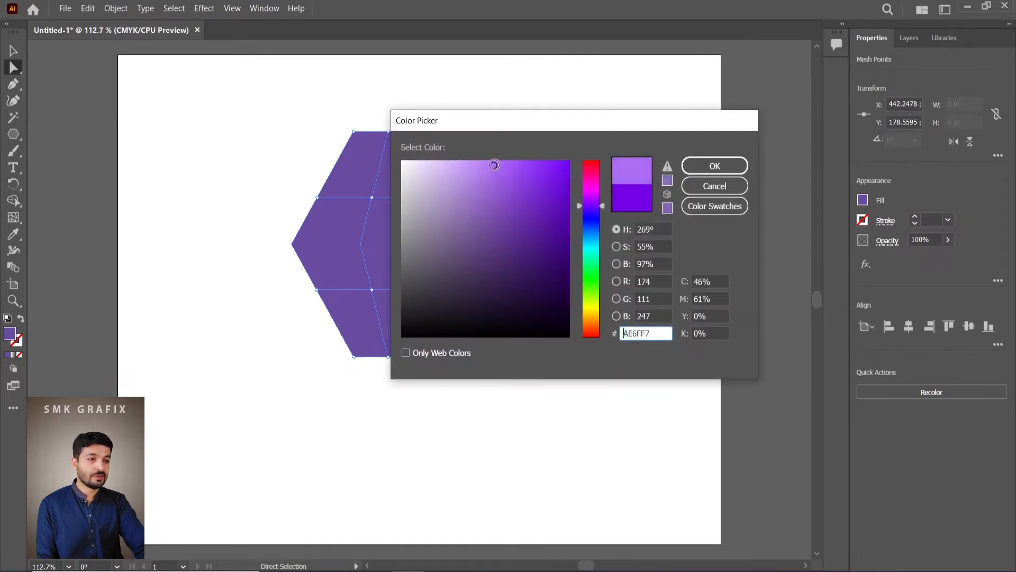
click(724, 174)
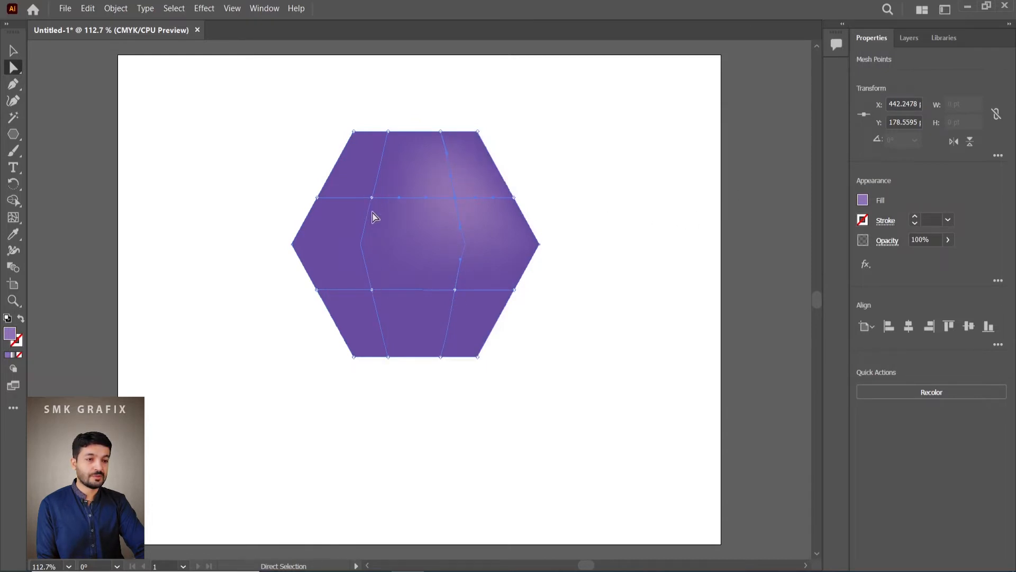
- Color the hexagon's upper-left inner mesh point a bright magenta with a hue of about 306°
click(372, 198)
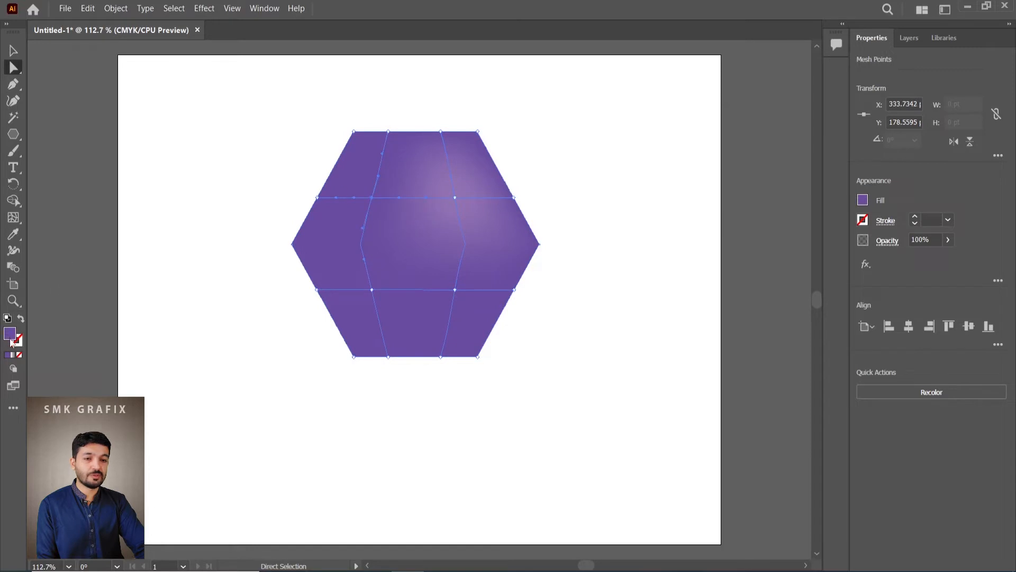
double_click(10, 334)
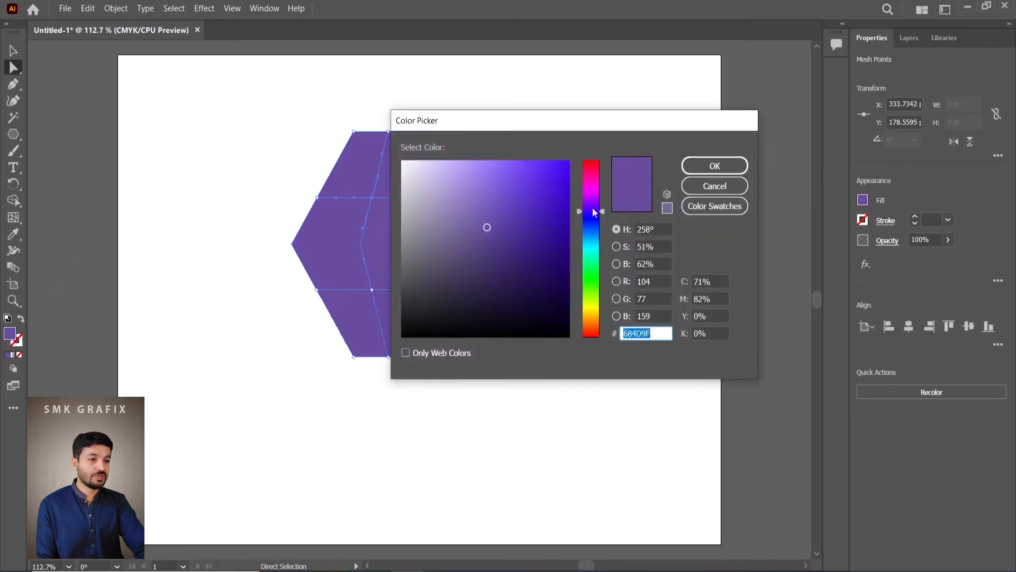
drag(596, 208, 594, 188)
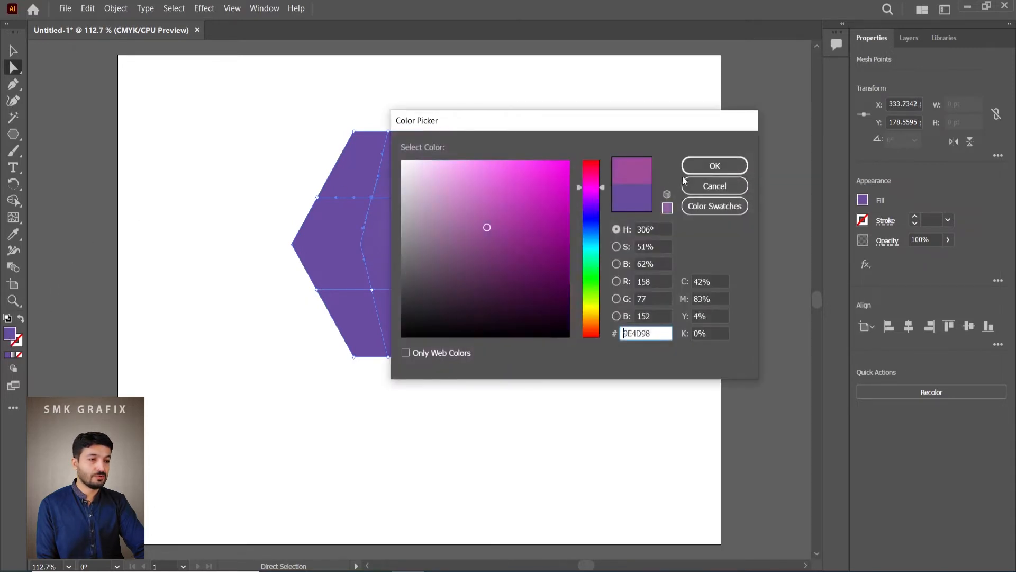
click(519, 184)
click(709, 166)
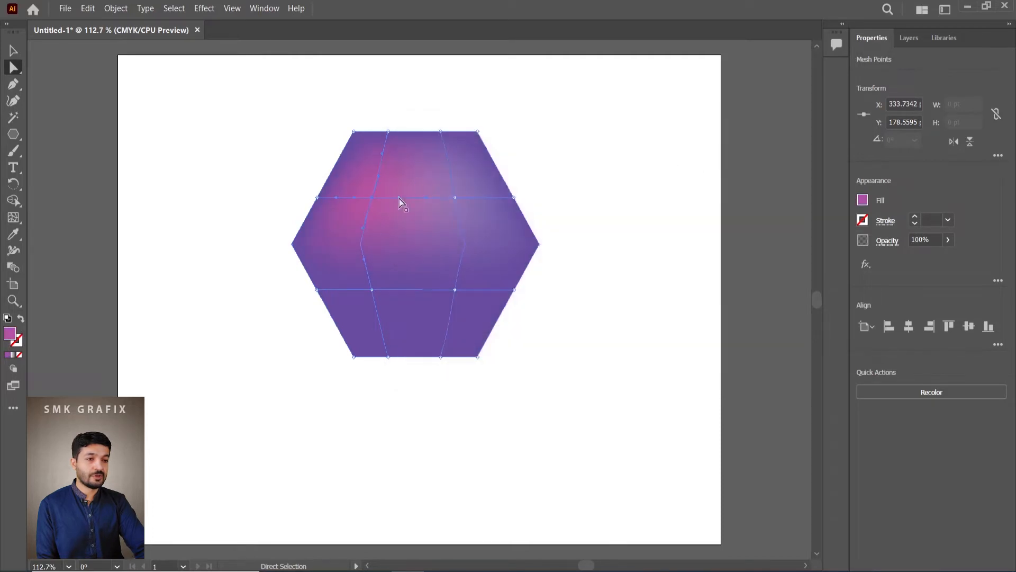
- Color the hexagon's lower-right inner mesh point a bright yellow-orange
click(454, 290)
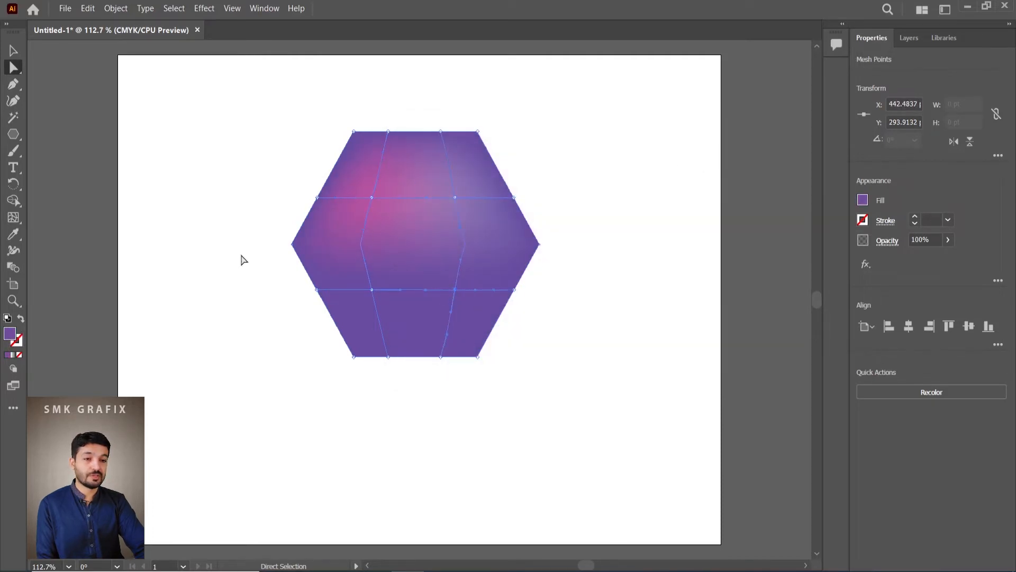
double_click(11, 333)
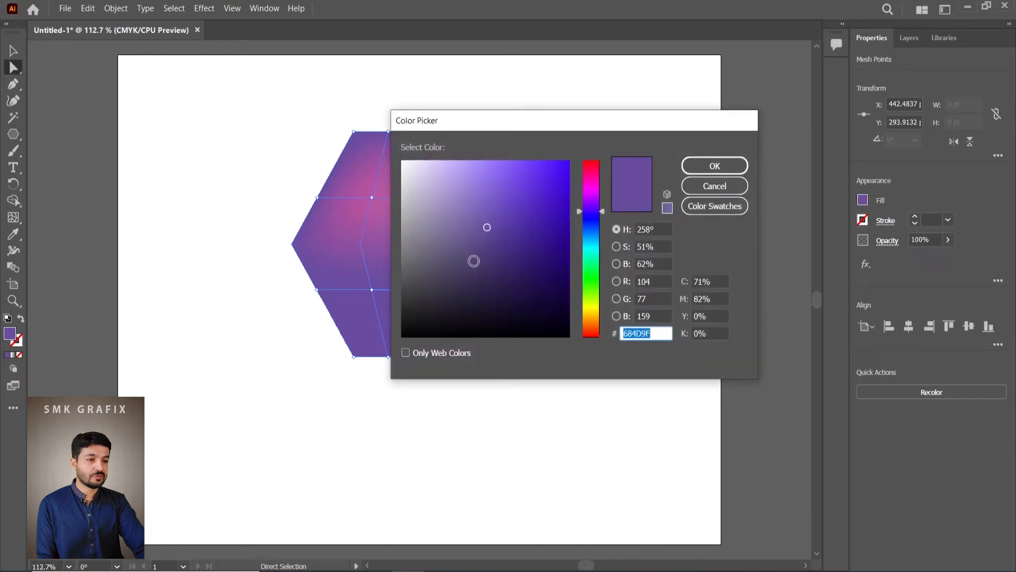
drag(593, 313, 592, 316)
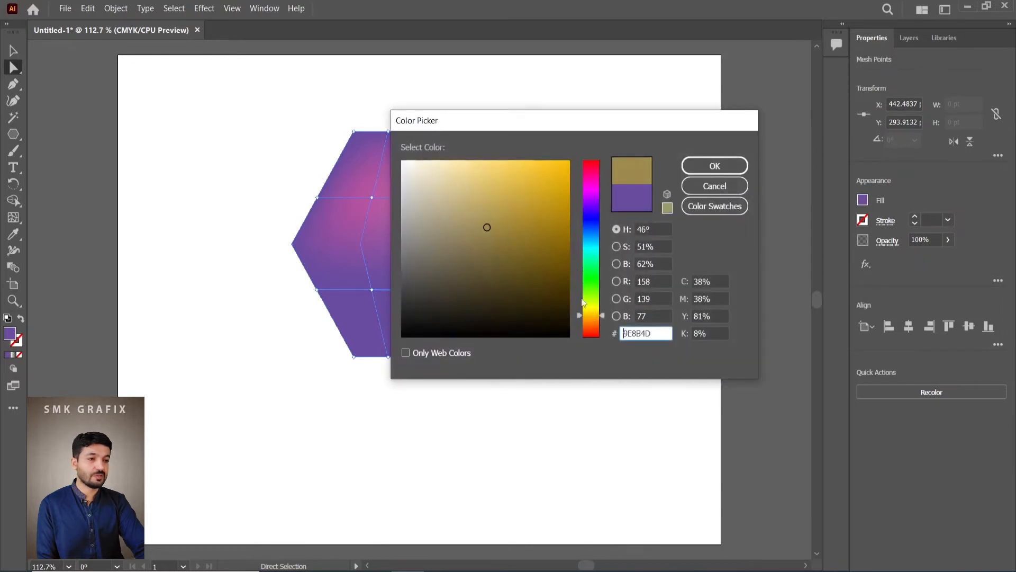
click(530, 165)
mouse_move(530, 165)
mouse_down()
mouse_move(532, 183)
mouse_move(532, 159)
mouse_up()
drag(593, 316, 593, 318)
click(686, 169)
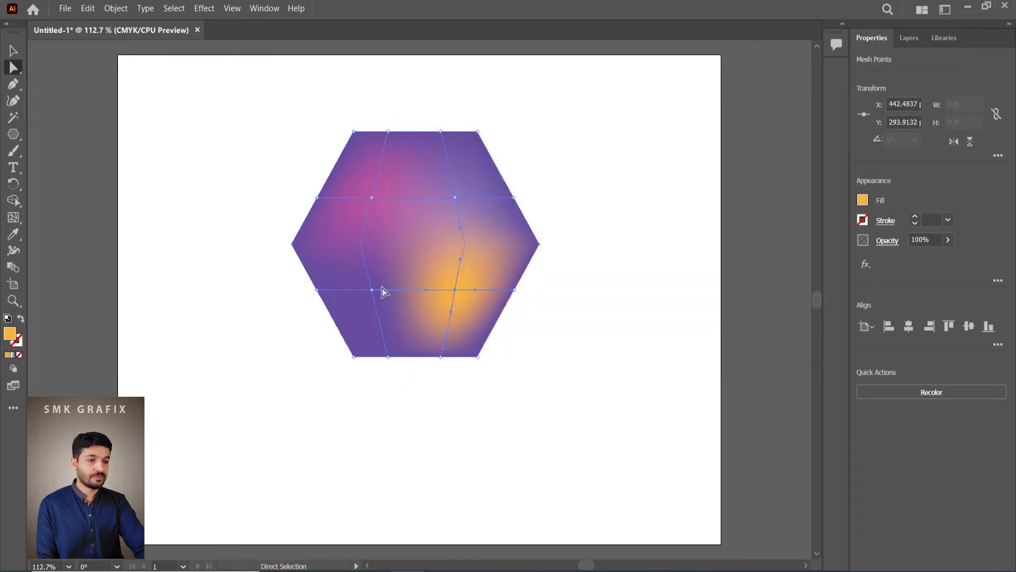
- Color the hexagon's lower-left inner mesh point blue 4B62EF and deselect the mesh
click(371, 291)
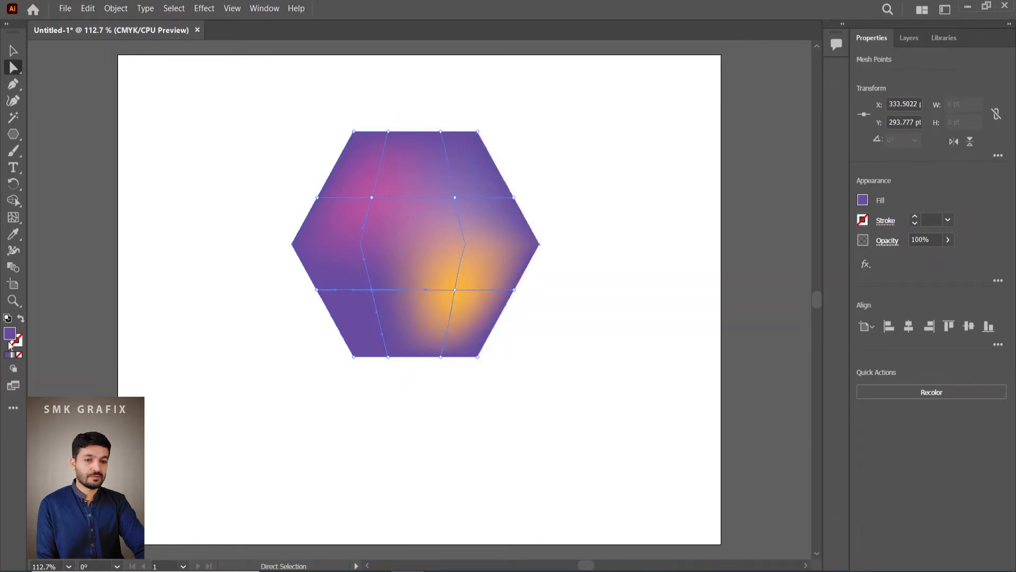
double_click(11, 341)
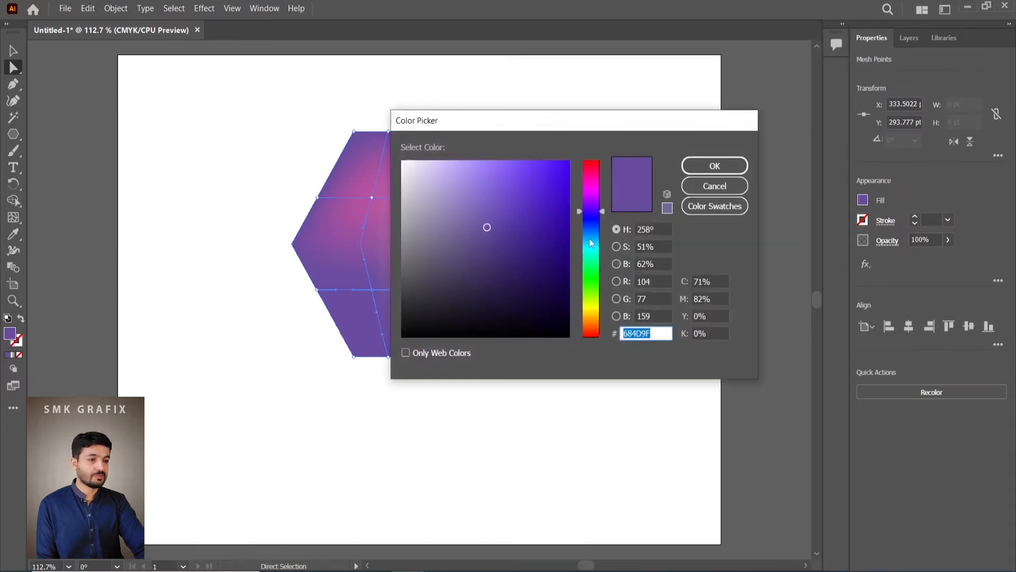
click(592, 257)
drag(592, 259, 591, 264)
drag(518, 175, 519, 170)
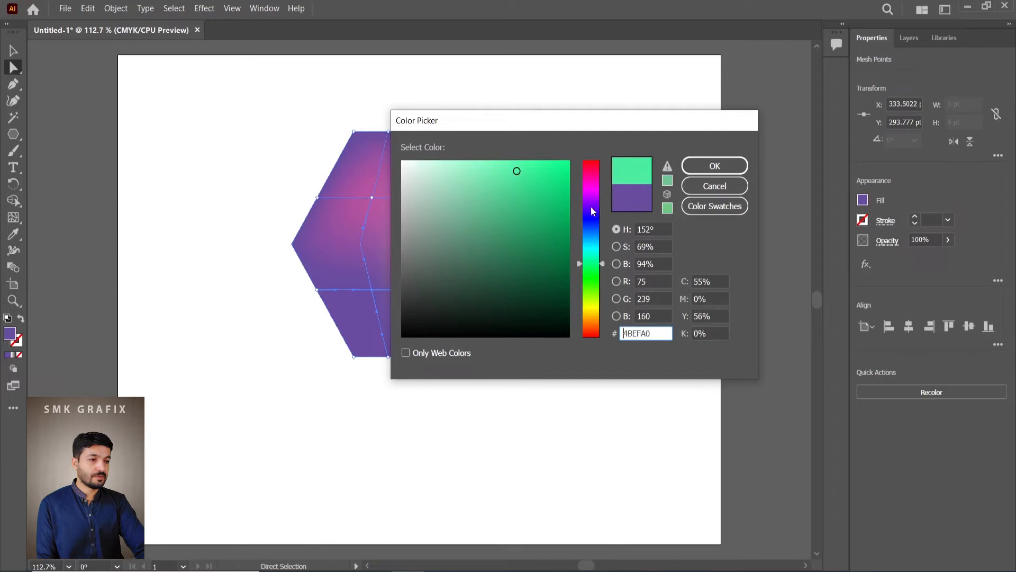
drag(592, 235, 591, 226)
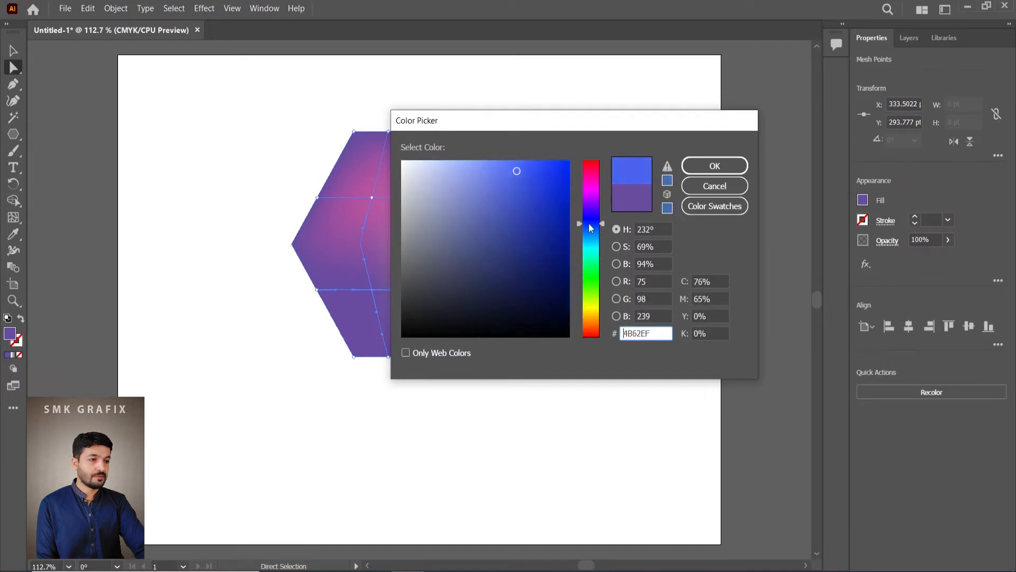
click(715, 166)
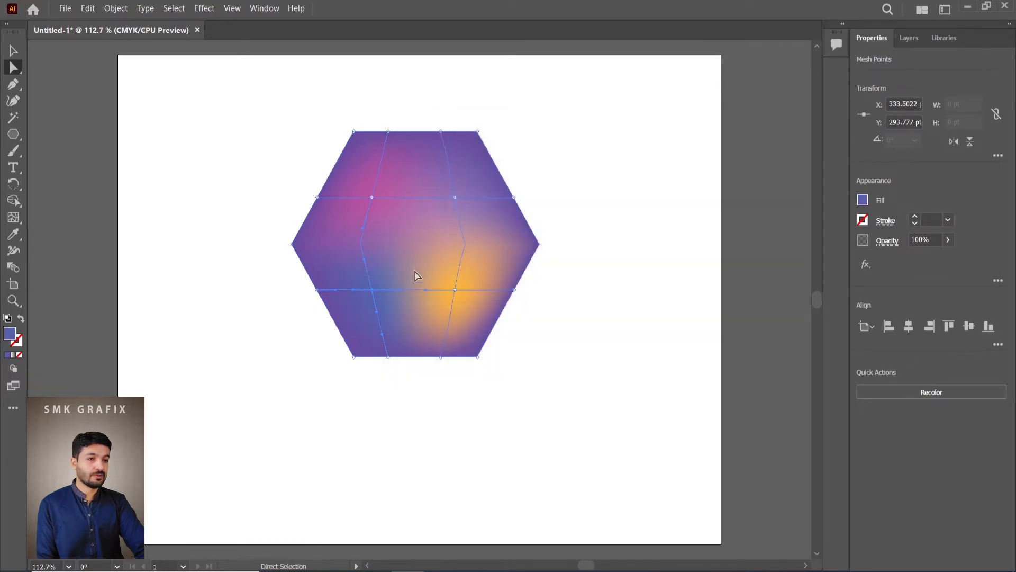
click(256, 200)
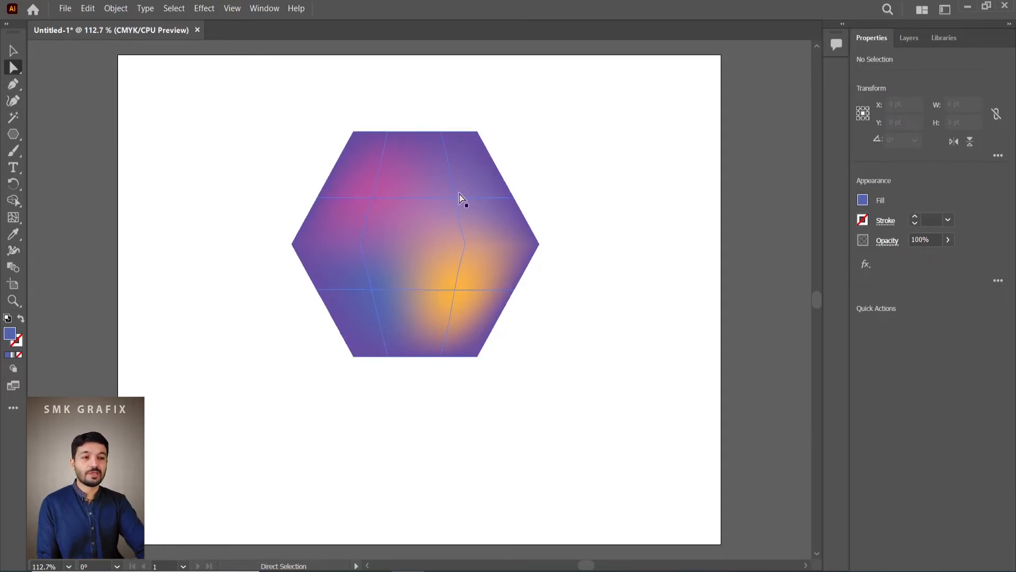
- Move the hexagon to the artboard's upper-right corner and scale it down to about 184.5 by 159.8 pt
key(v)
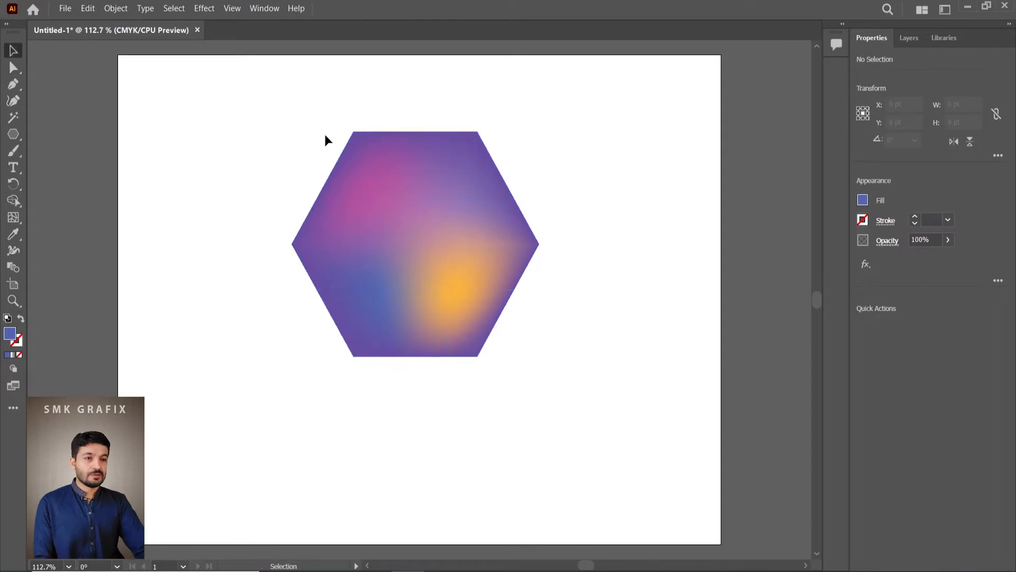
click(348, 161)
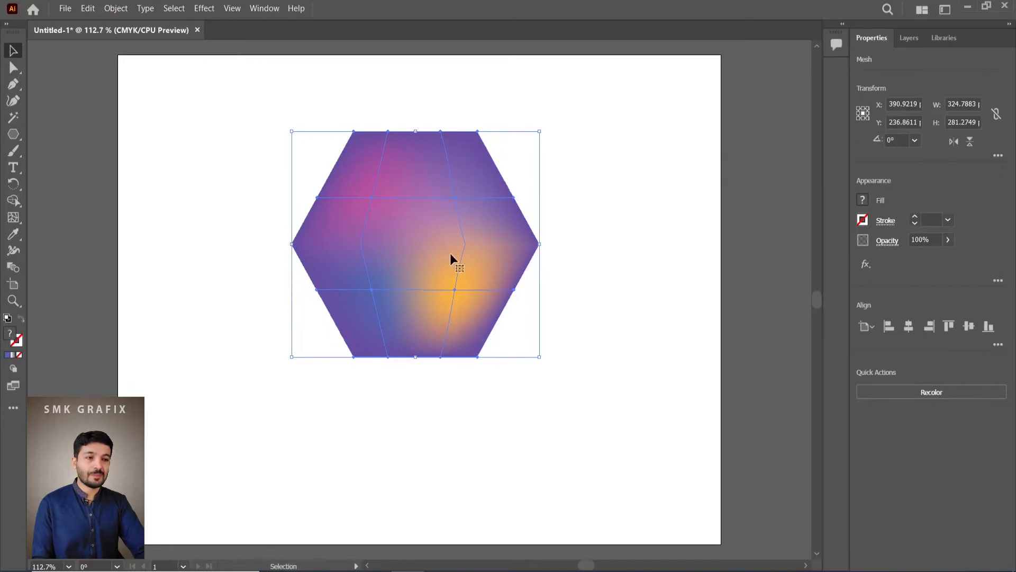
drag(452, 259, 598, 190)
drag(446, 292, 556, 194)
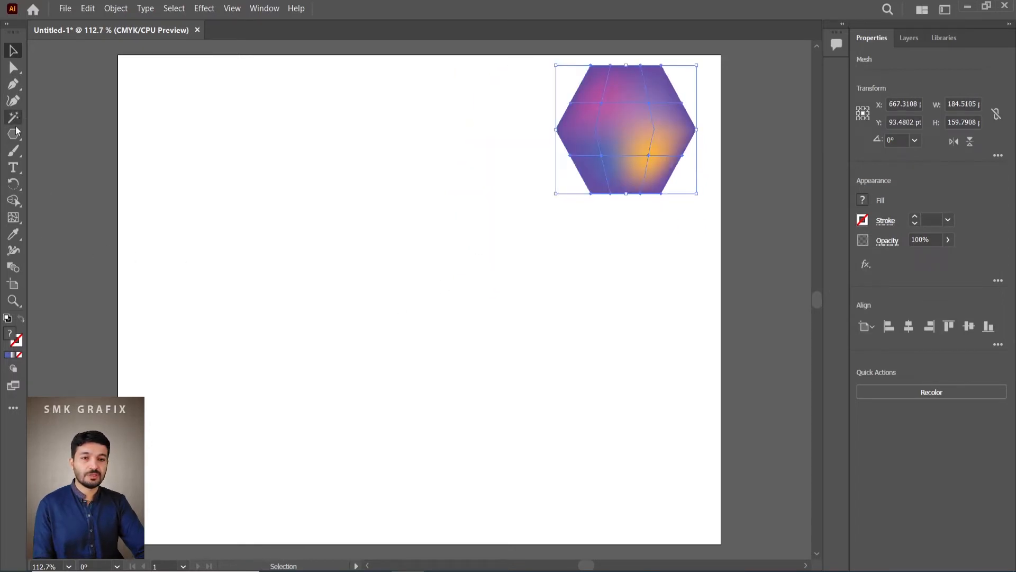
- Draw a circle about 312 pt in diameter near the artboard's center and open Create Gradient Mesh for it
drag(15, 133, 68, 151)
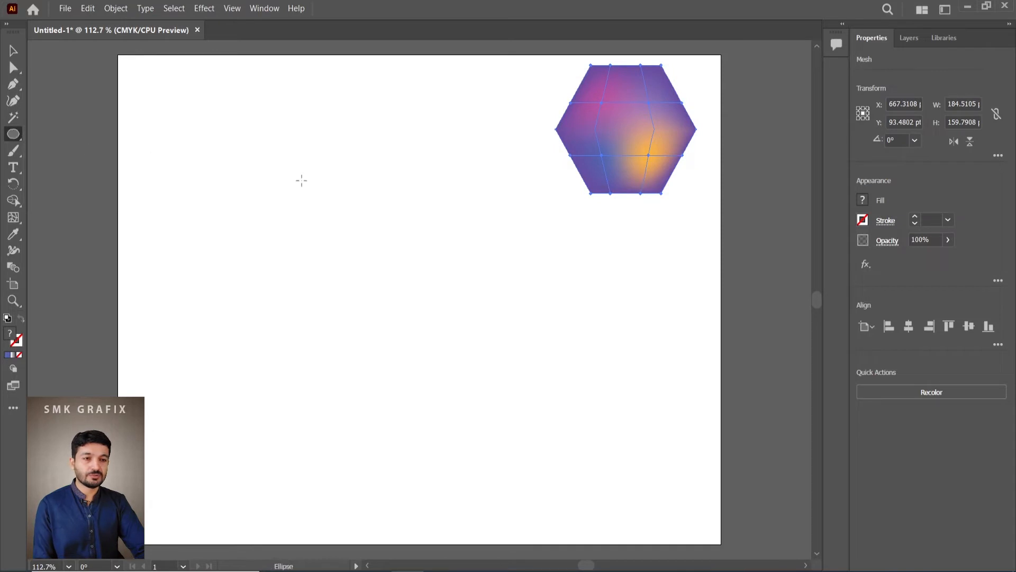
drag(252, 181, 491, 429)
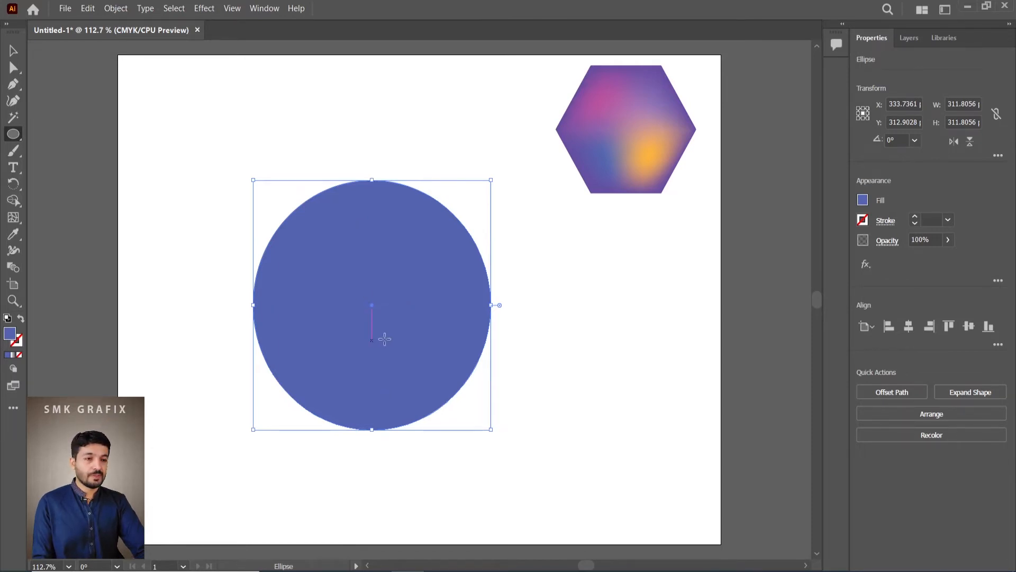
click(115, 9)
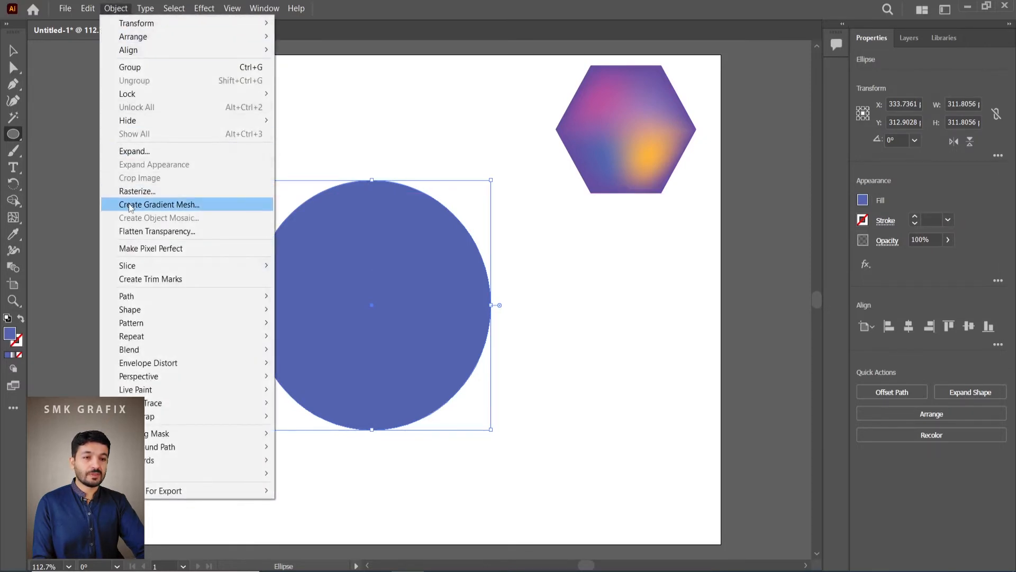
click(177, 205)
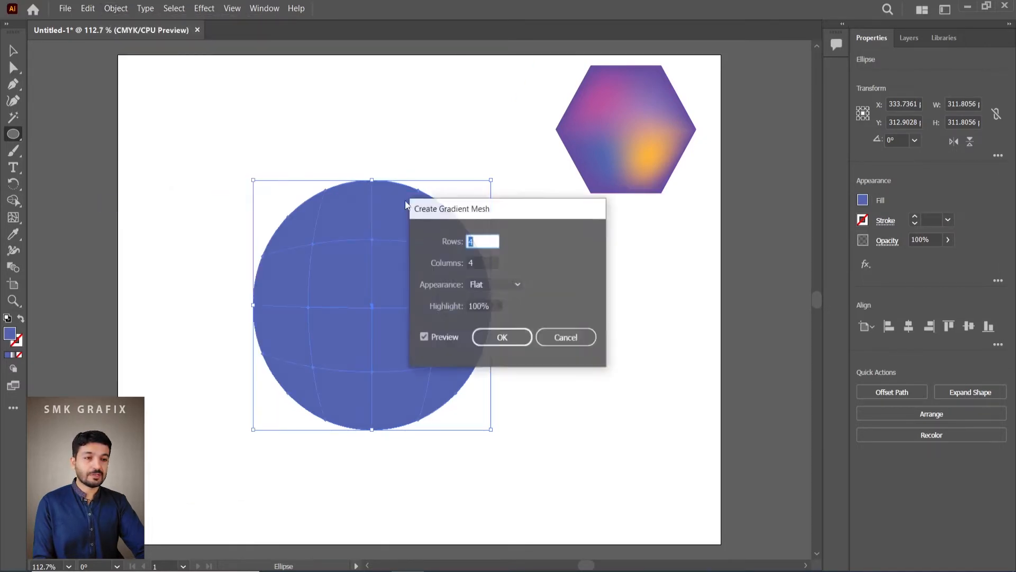
drag(475, 210, 556, 164)
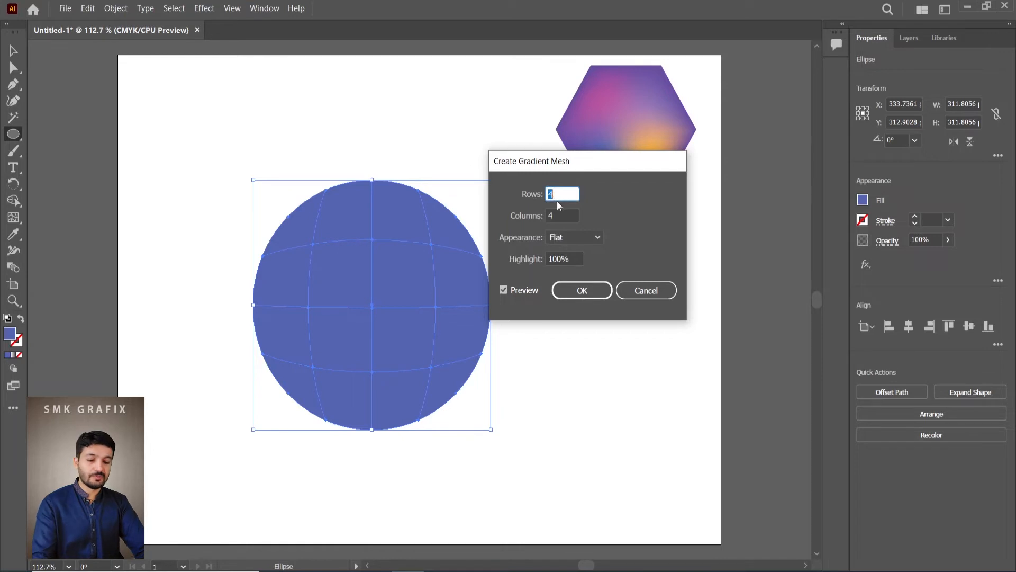
- Preview the circle's mesh with 5 rows and 7 columns, and return it to 4 rows and 4 columns
key(Down)
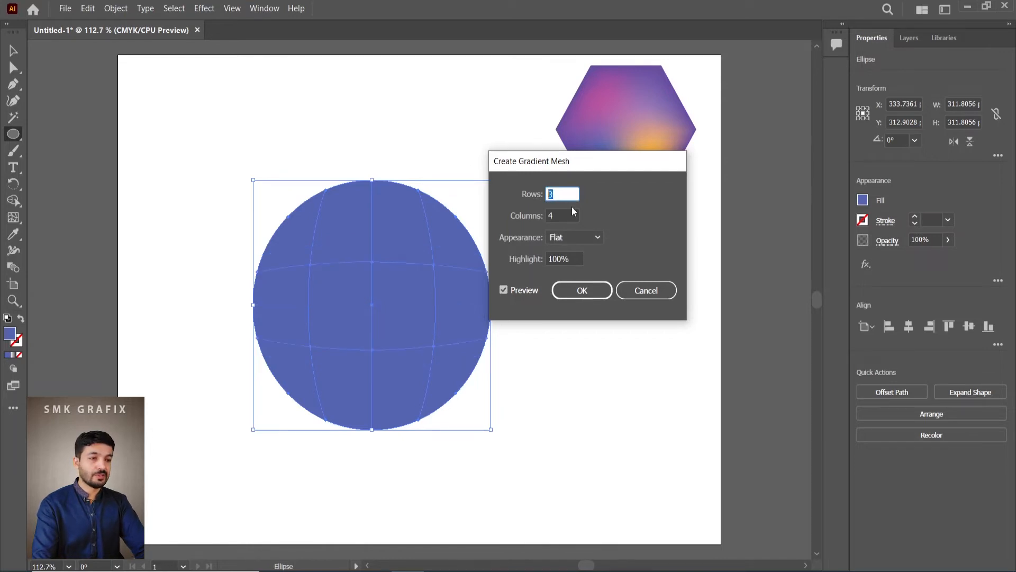
text(5)
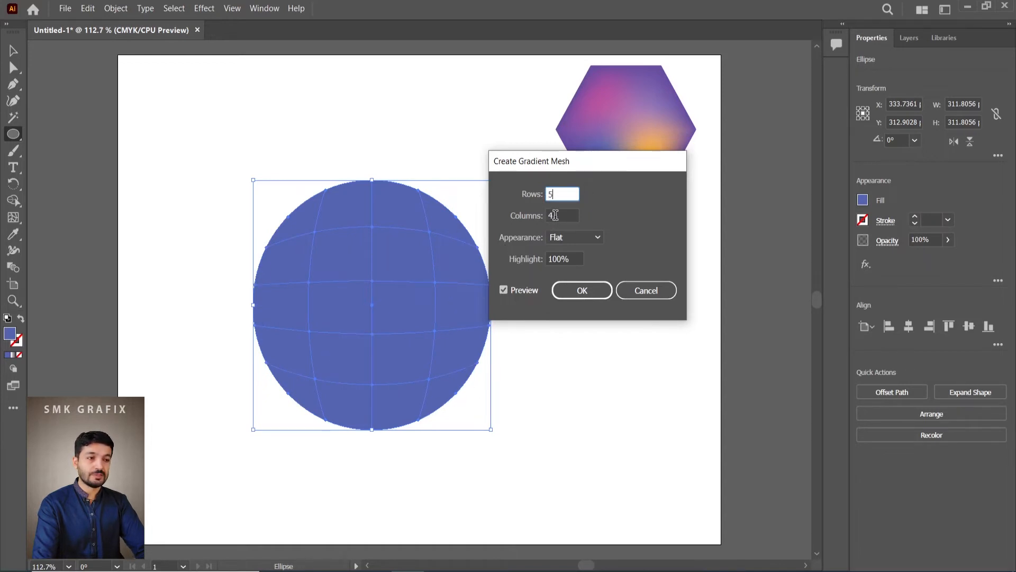
key(Tab)
text(7)
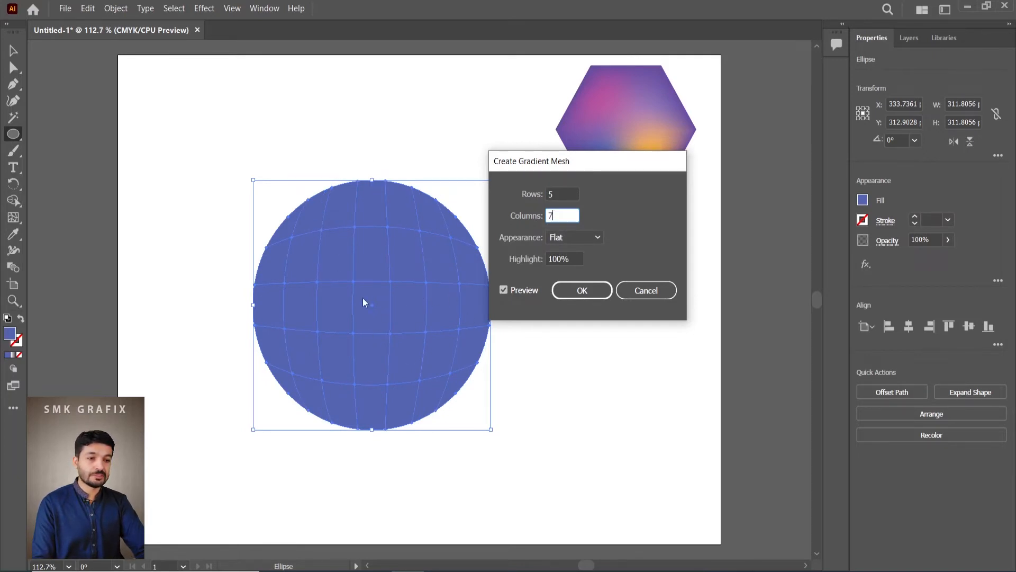
key(shift+Tab)
text(4)
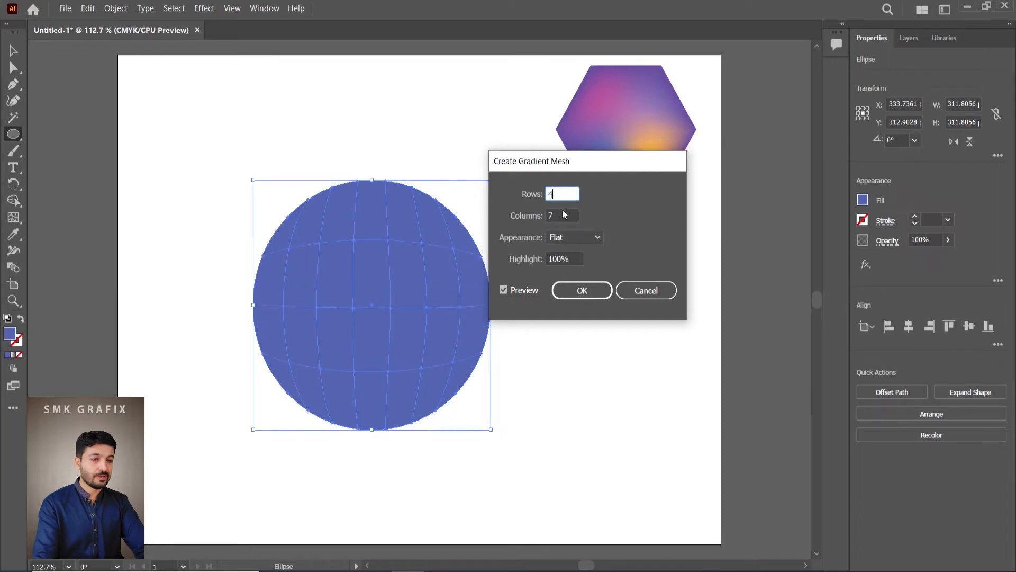
key(Tab)
text(4)
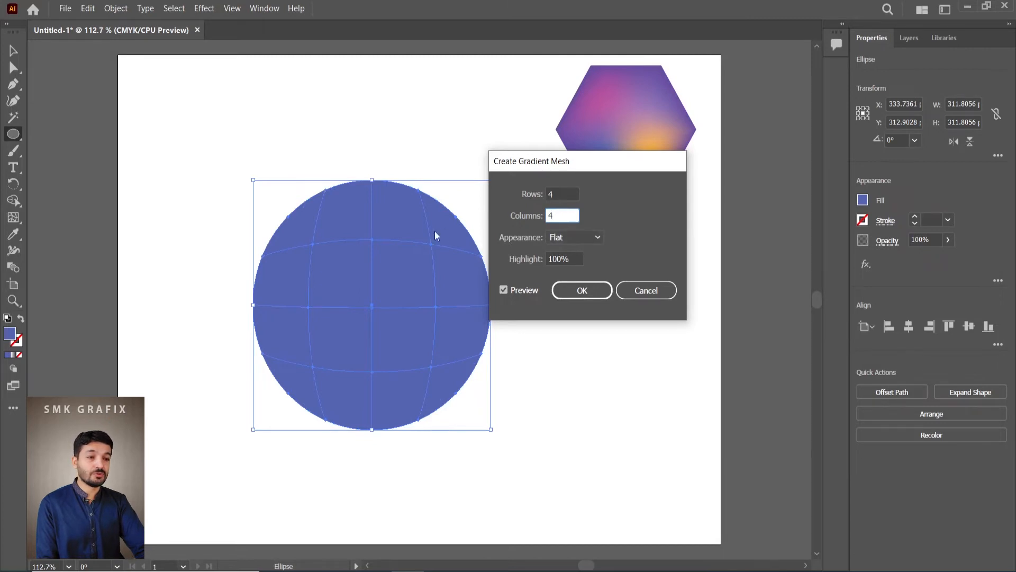
- Preview the circle's gradient mesh with the To Center and To Edge appearances
click(585, 239)
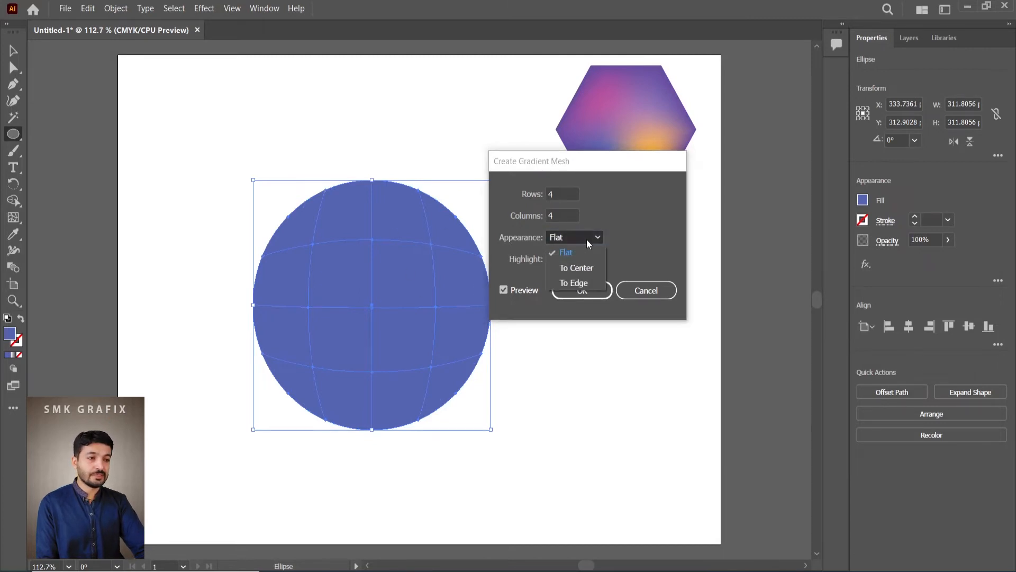
click(585, 267)
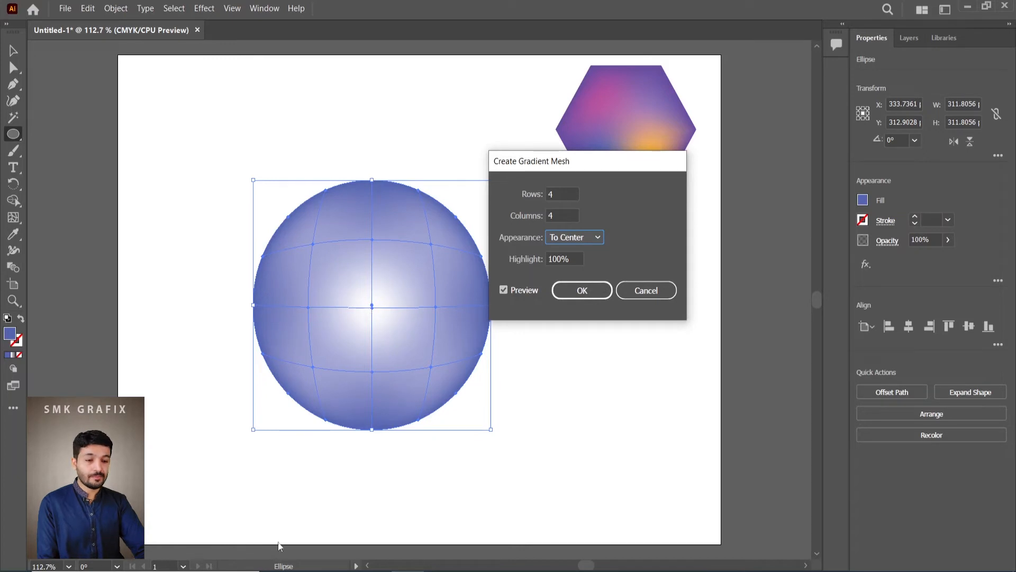
click(589, 238)
click(578, 286)
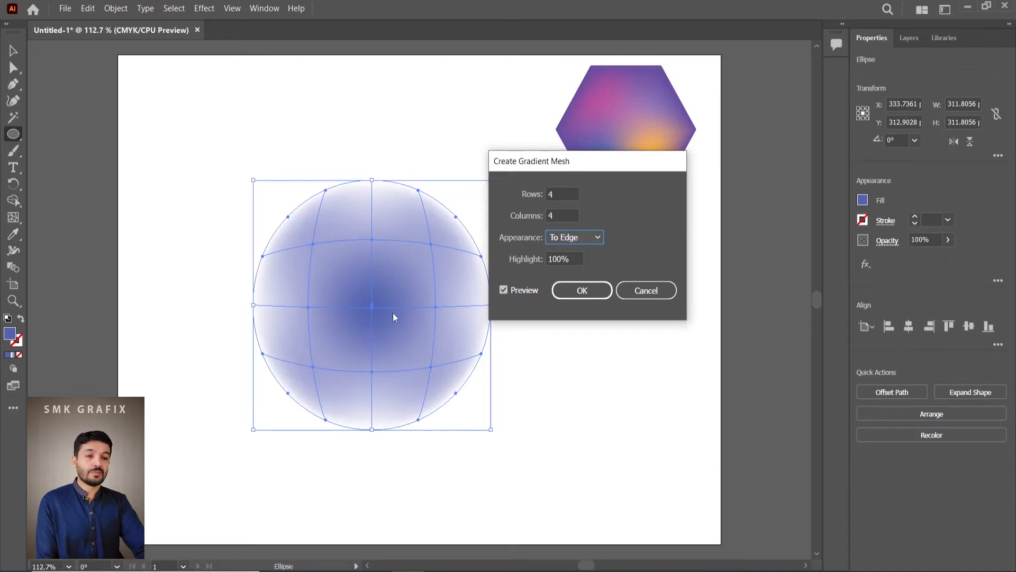
- Set the circle's mesh to 2 rows and 2 columns with the To Center appearance
double_click(557, 195)
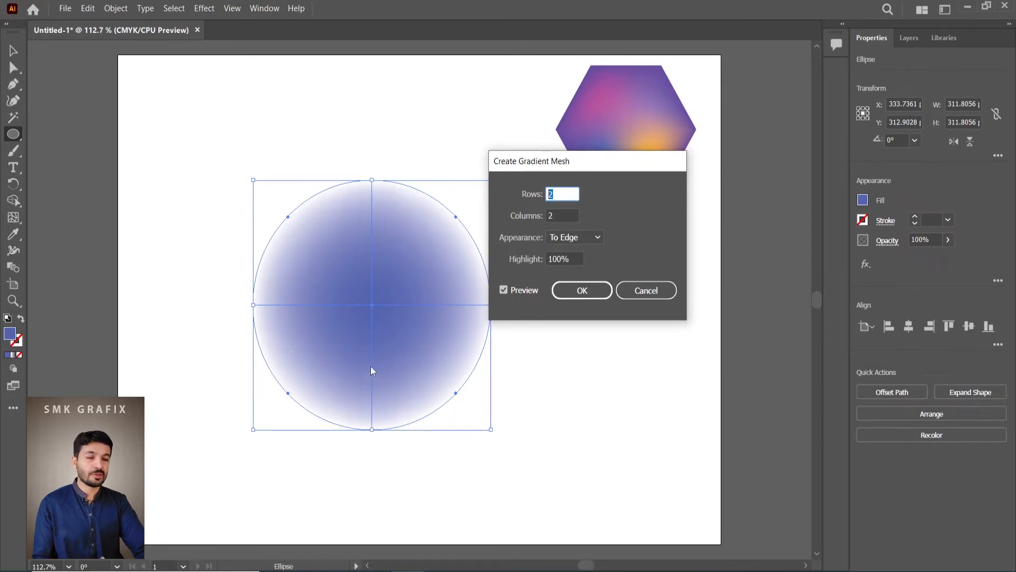
click(590, 238)
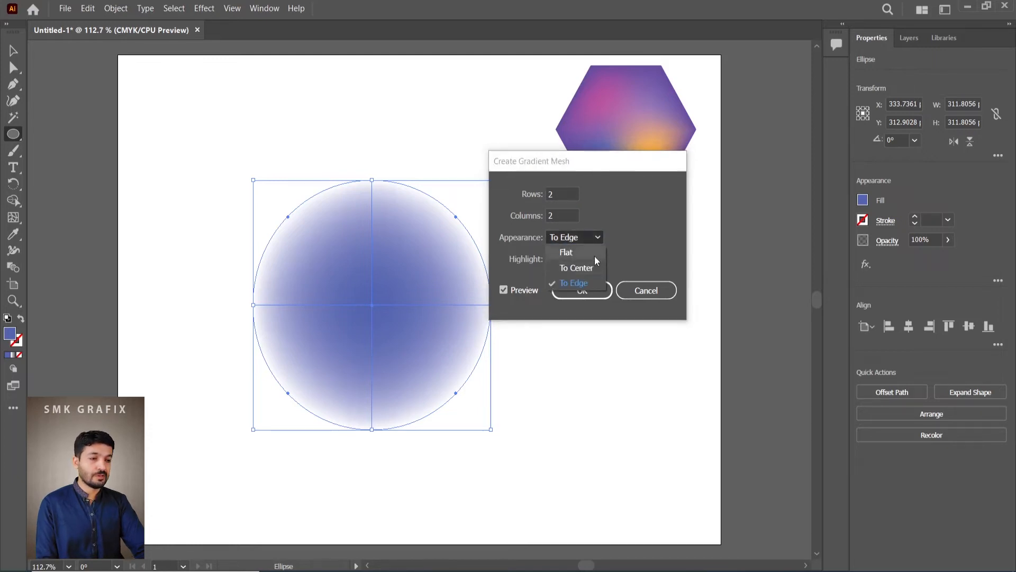
click(574, 253)
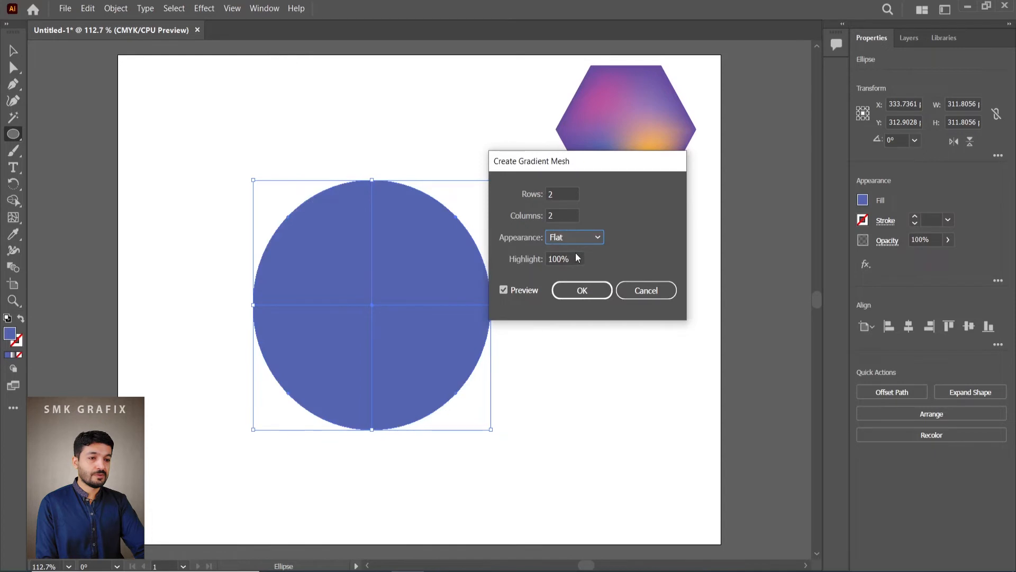
click(580, 236)
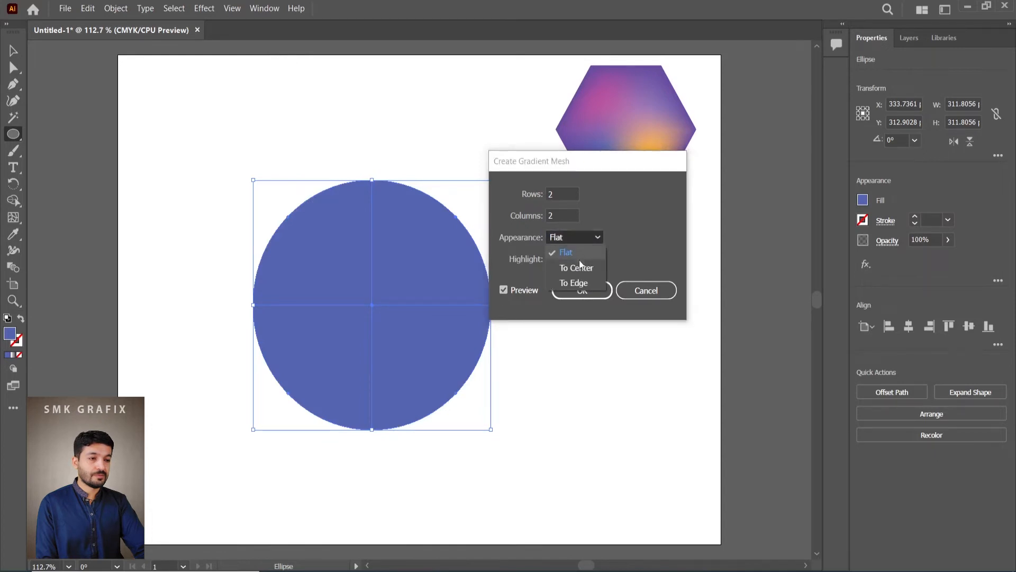
click(580, 267)
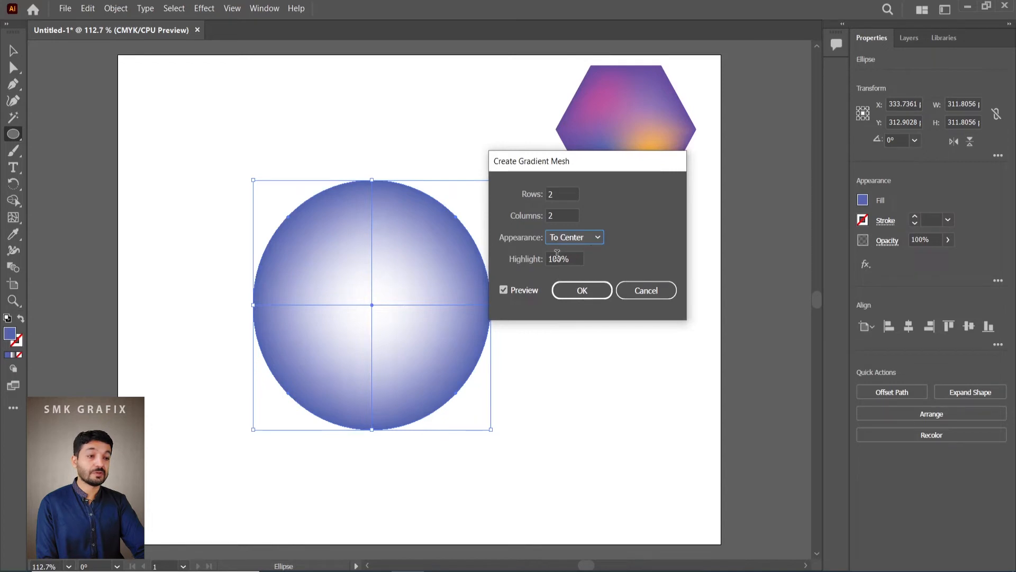
- Preview the circle's mesh with the highlight at 50% and at 20%
drag(568, 259, 517, 258)
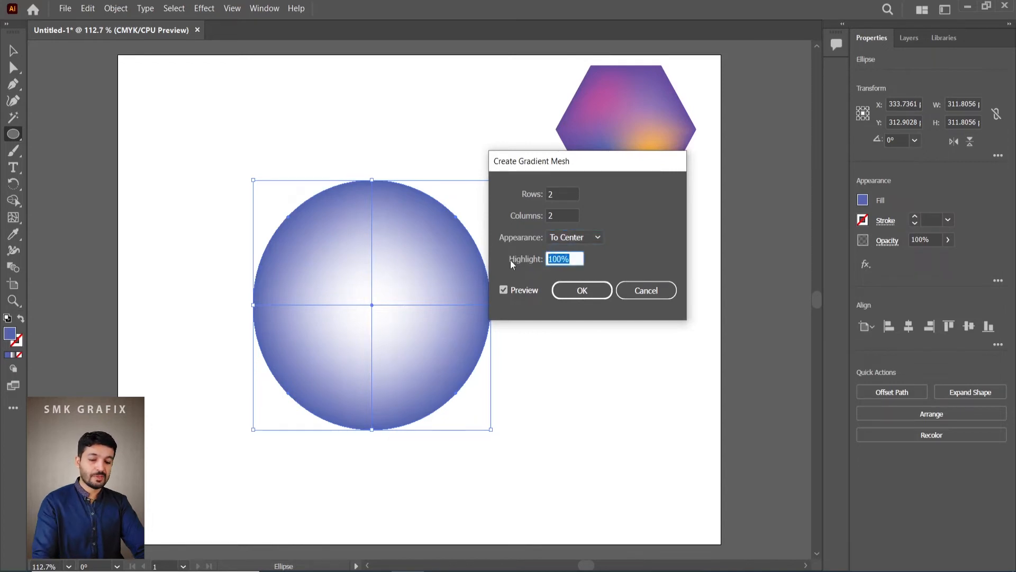
text(50)
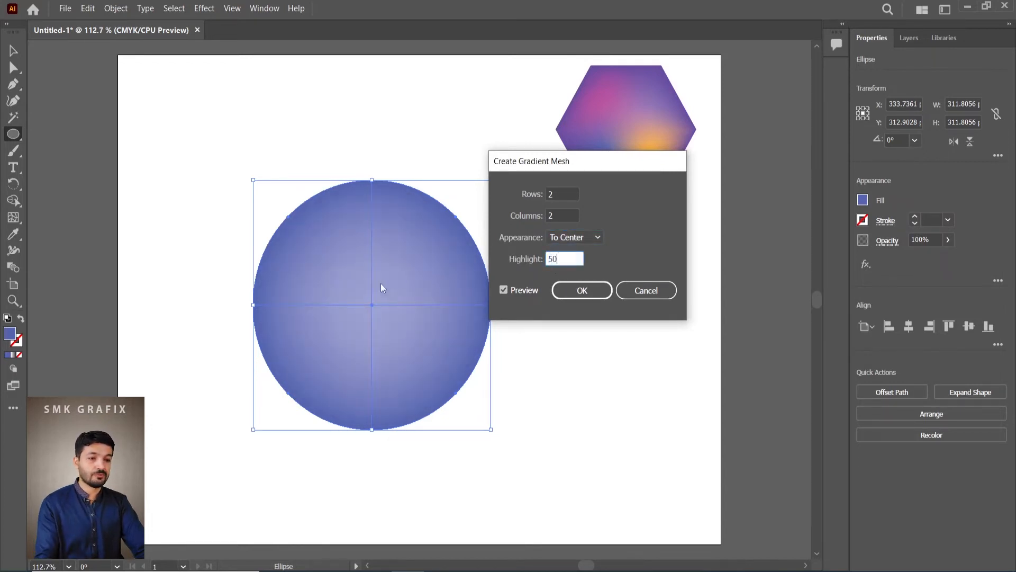
drag(571, 258, 550, 258)
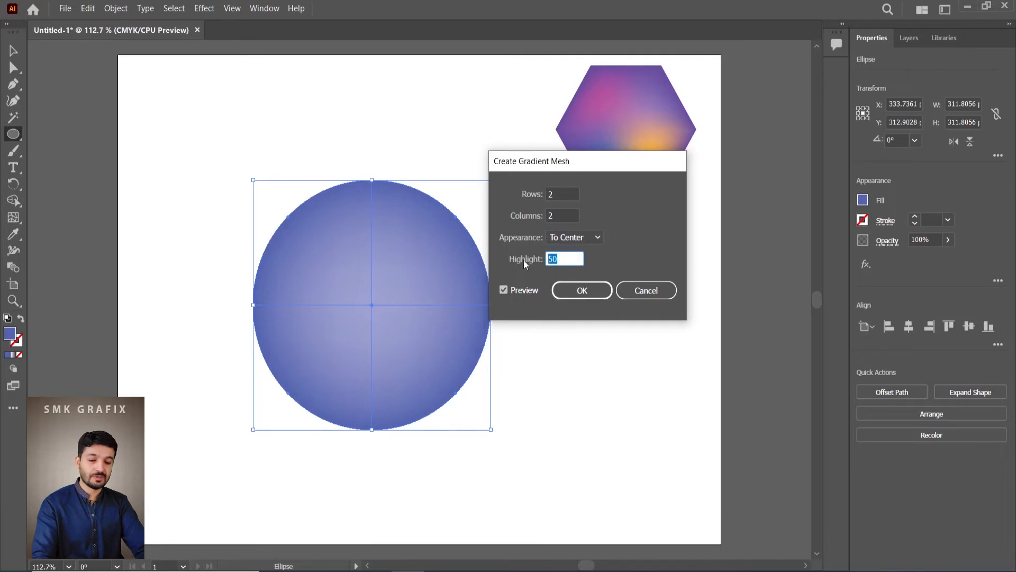
text(20)
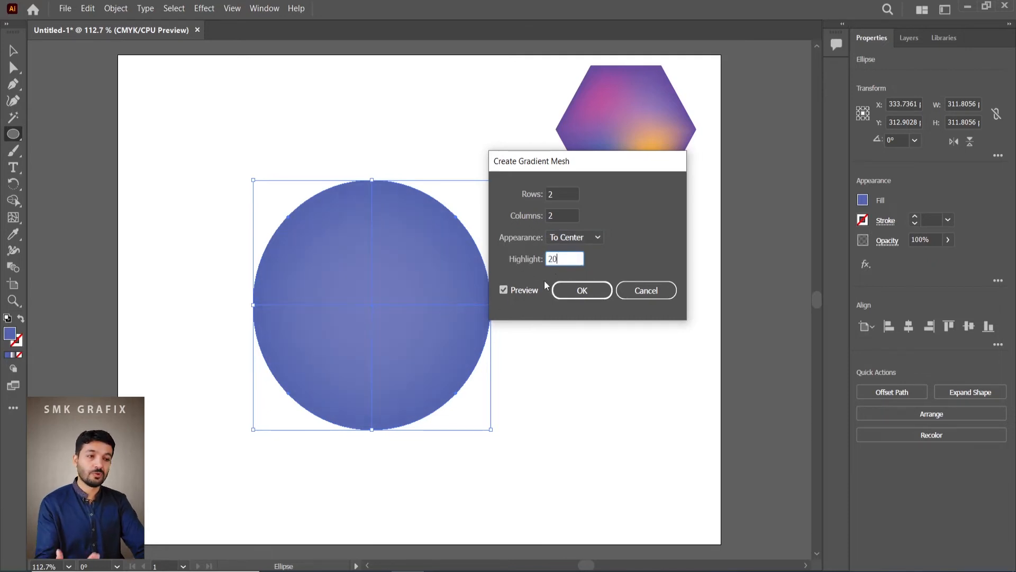
- Set the mesh highlight to 100%, create the gradient mesh on the circle and deselect it
drag(561, 259, 515, 265)
text(100)
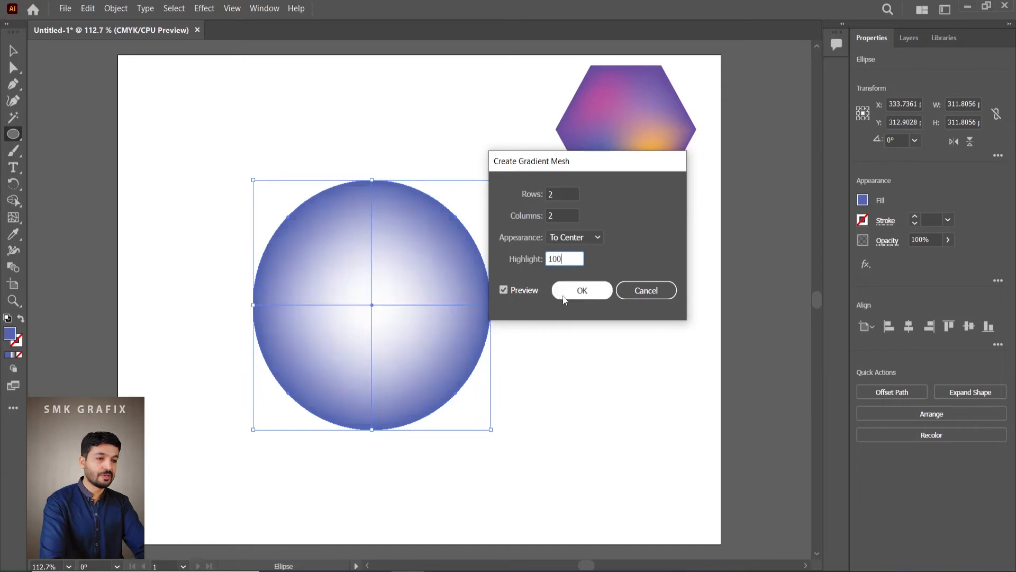
click(588, 295)
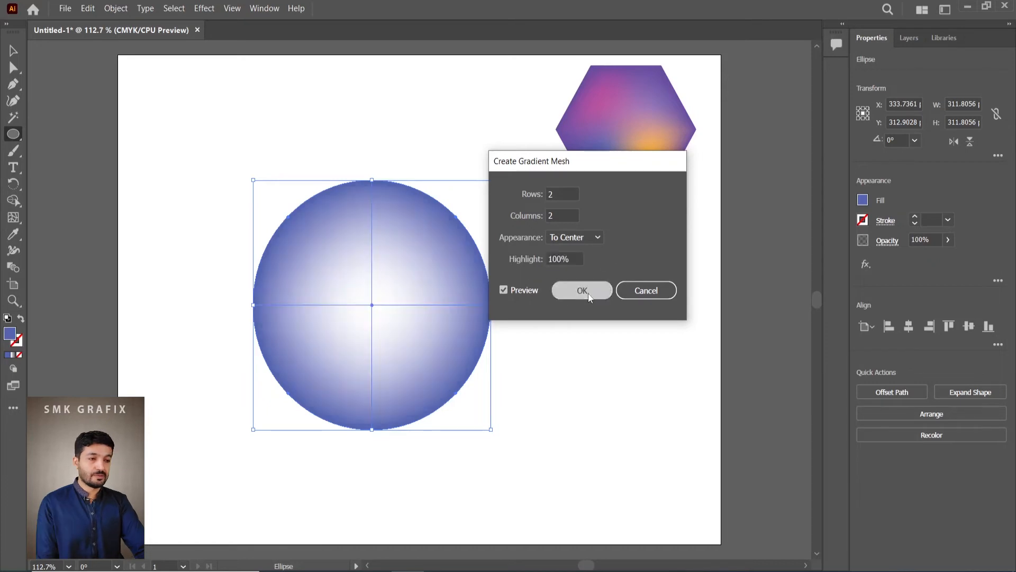
click(13, 51)
click(616, 346)
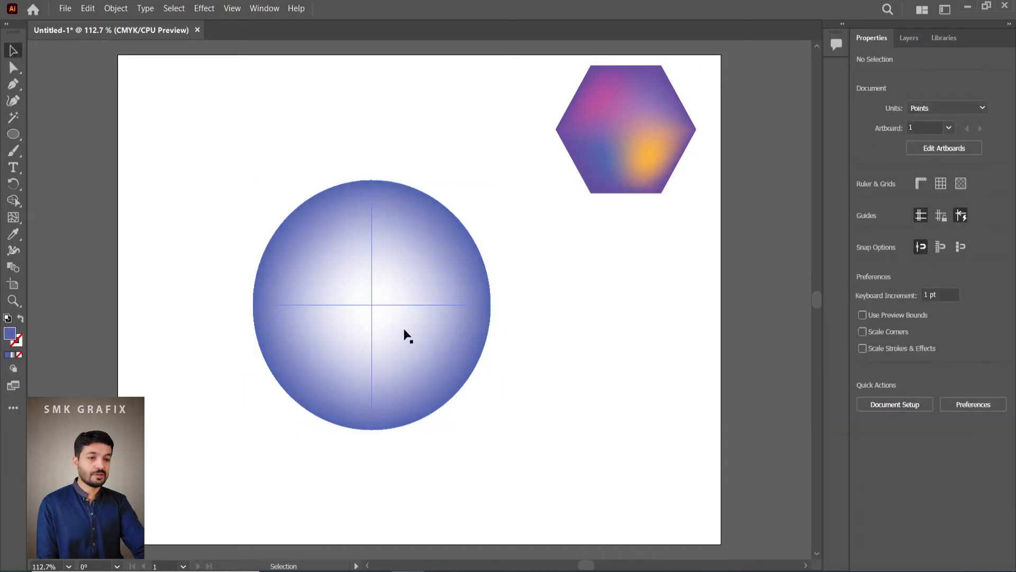
- Scale the mesh circle down to about 120.8 pt and place it just left of the hexagon
drag(406, 336, 384, 258)
click(586, 345)
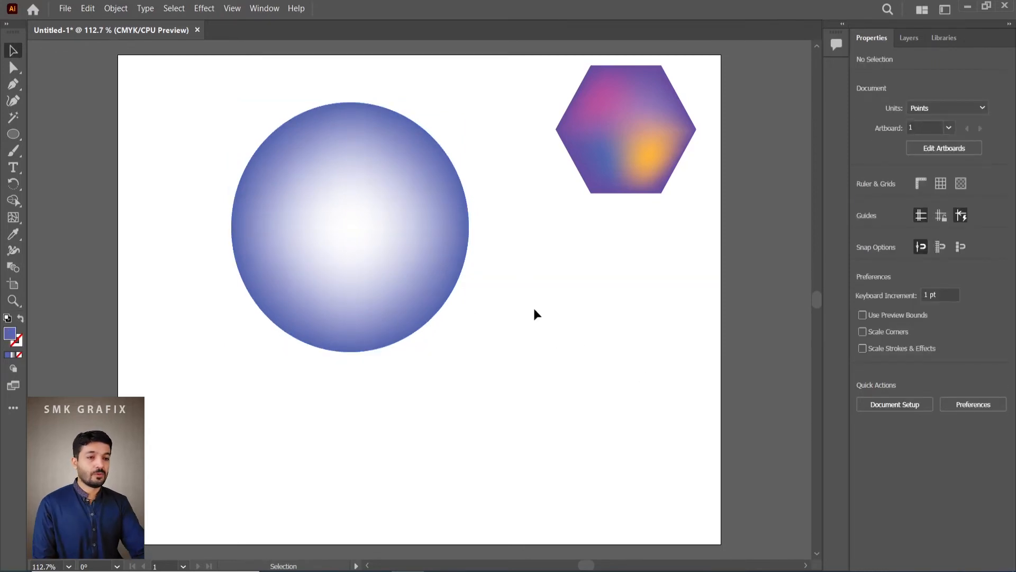
click(395, 283)
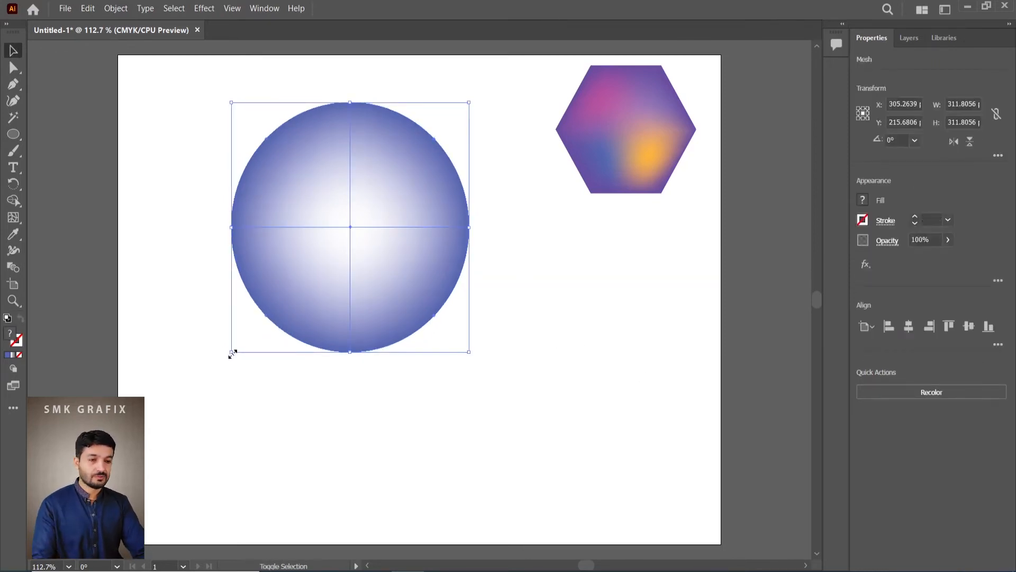
drag(234, 350, 378, 201)
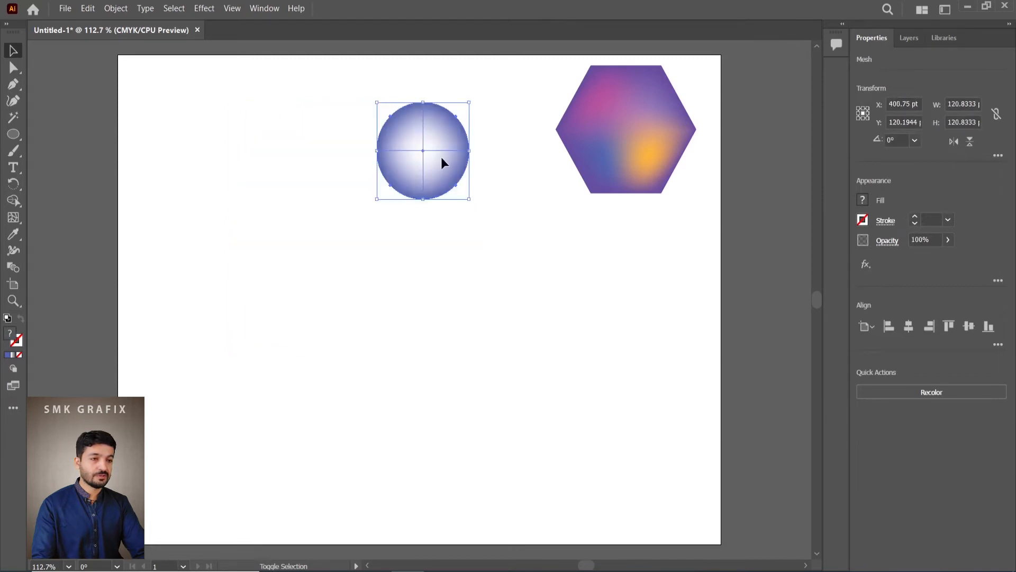
drag(443, 140, 516, 93)
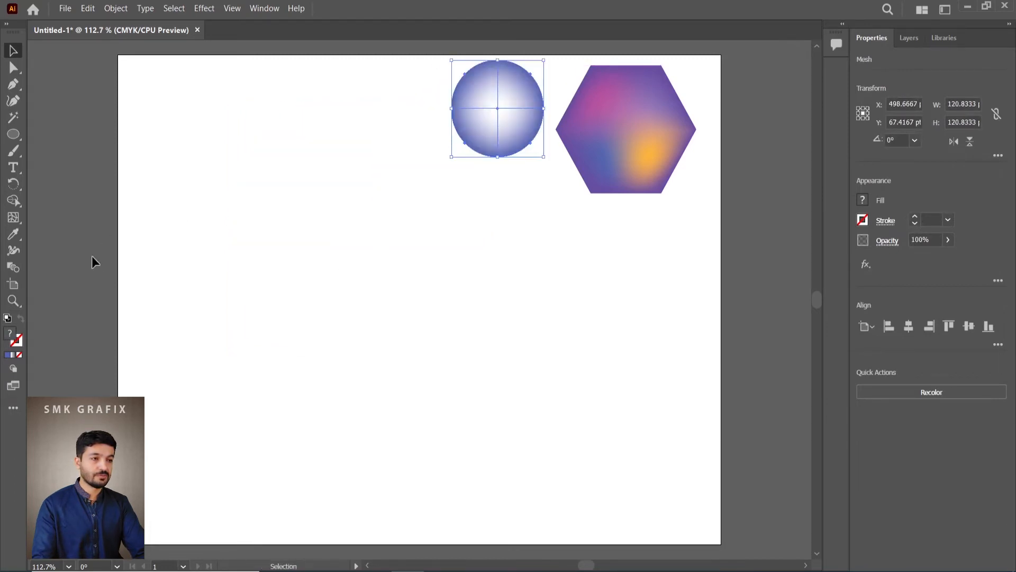
- Draw a second circle about 304.5 pt in diameter and move it up to the artboard's left-center area
drag(13, 134, 59, 151)
drag(229, 244, 461, 488)
key(v)
drag(366, 330, 363, 264)
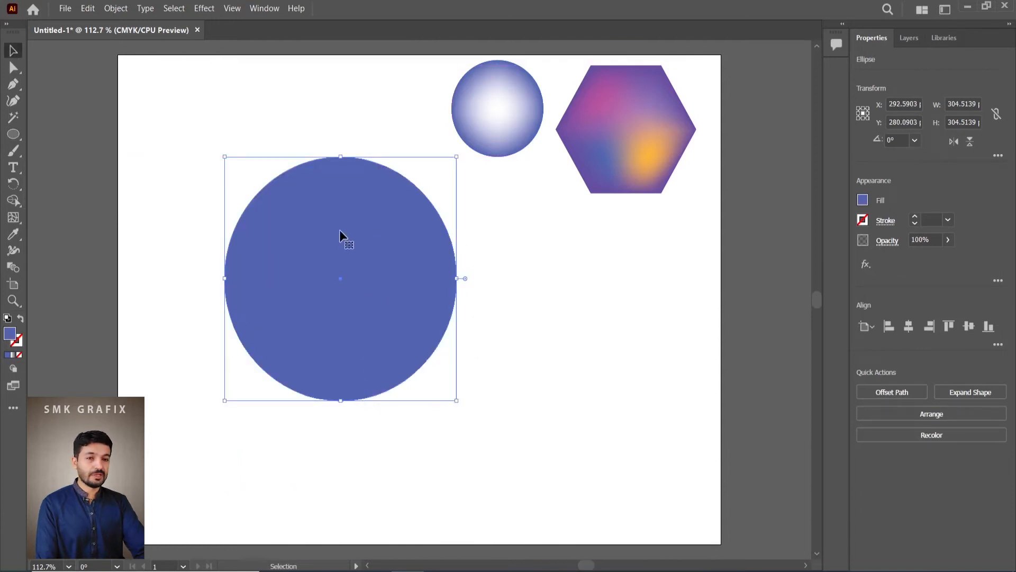
- Add mesh points in the large circle's upper-right and lower-left areas with the Mesh tool
drag(13, 218, 68, 233)
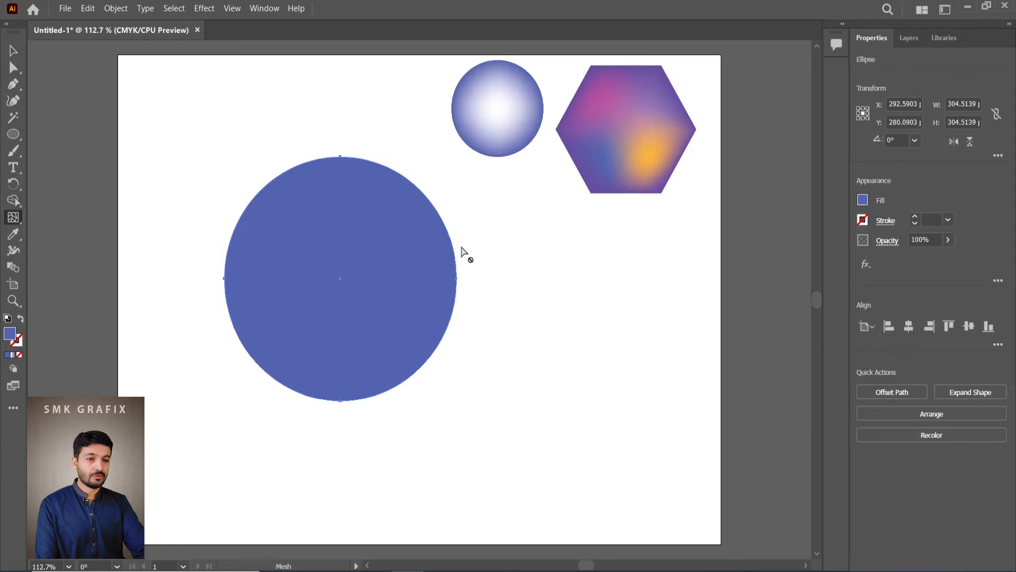
click(385, 227)
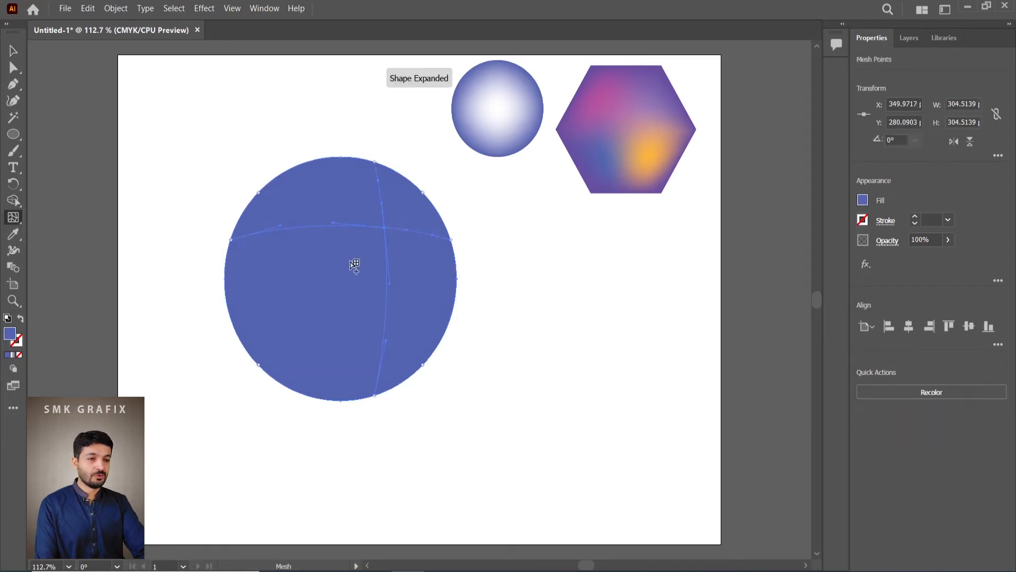
click(295, 337)
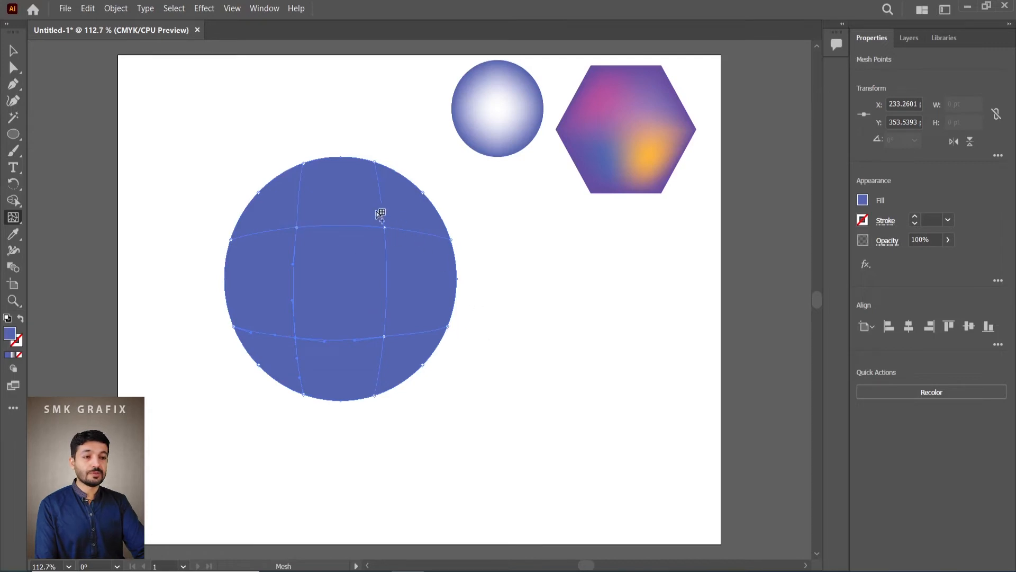
- Color the large circle's upper-right inner mesh point light blue (#95A1DB)
click(385, 227)
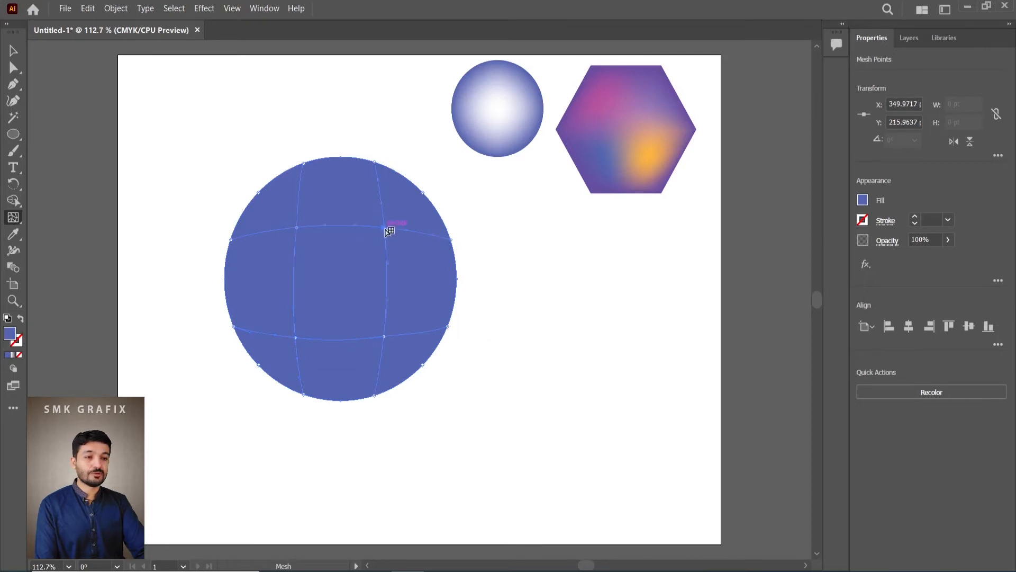
double_click(9, 333)
mouse_move(507, 184)
mouse_down()
mouse_move(459, 193)
mouse_move(456, 184)
mouse_up()
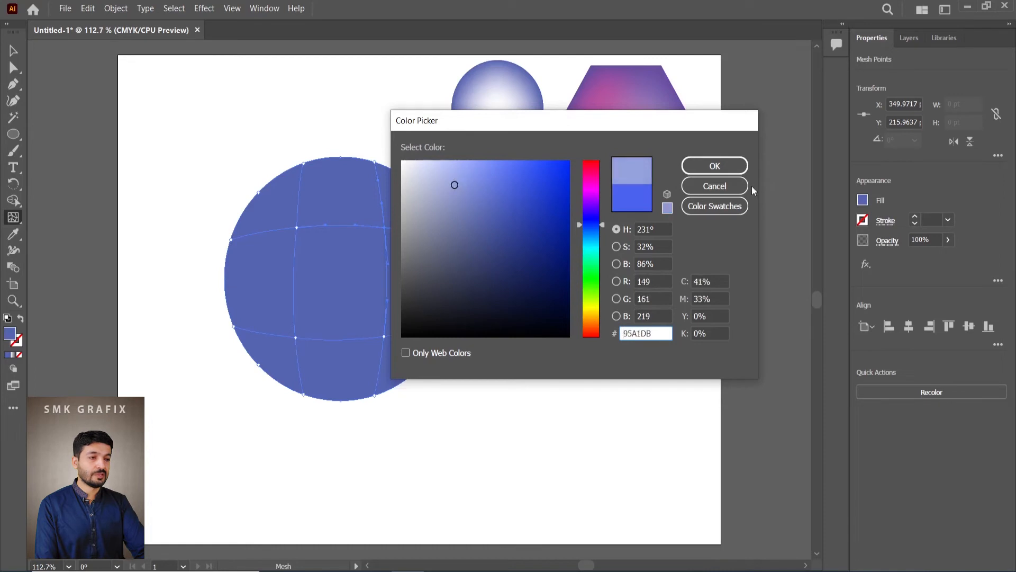
click(714, 166)
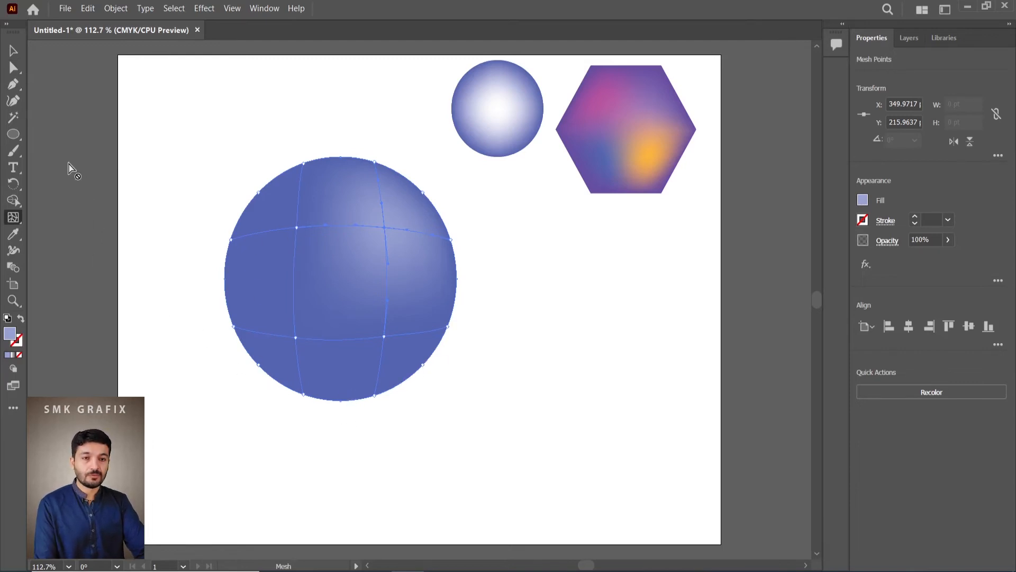
- Select the large circle's left and lower-left mesh points with the Lasso tool and color them dark navy (#263460)
click(13, 86)
click(14, 87)
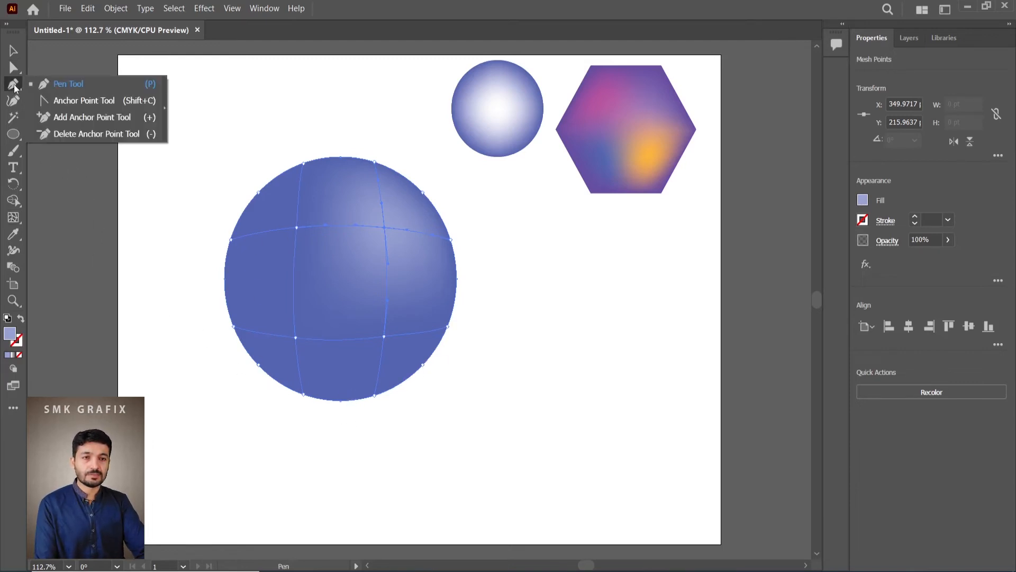
click(14, 69)
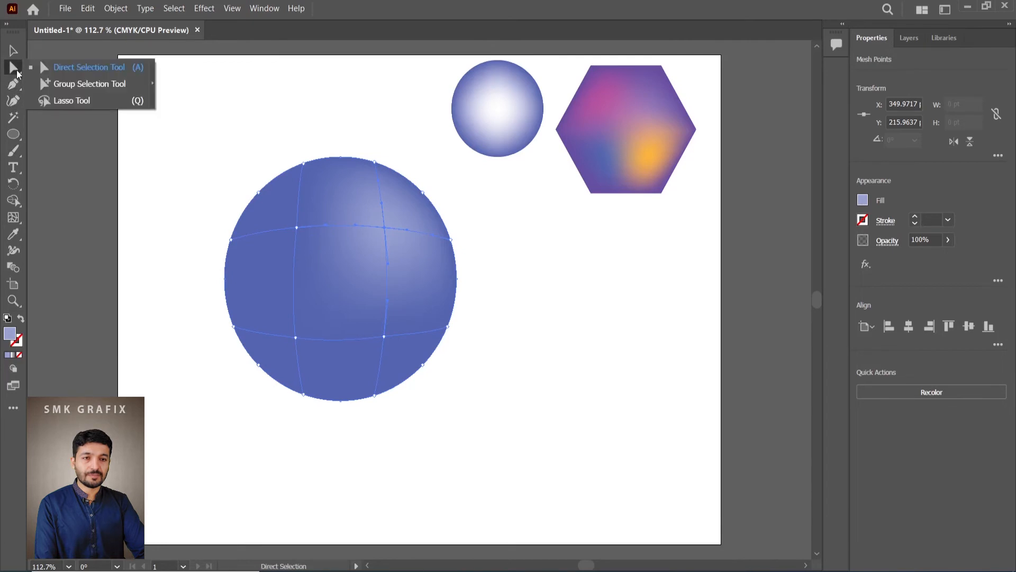
click(62, 102)
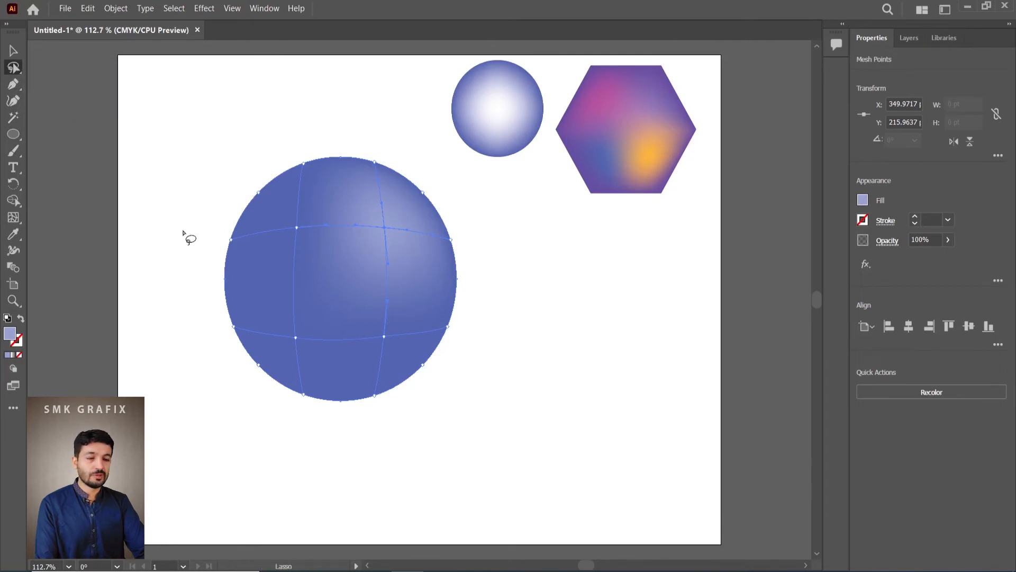
mouse_move(203, 236)
mouse_down()
mouse_move(250, 239)
mouse_move(272, 316)
mouse_move(313, 321)
mouse_move(395, 360)
mouse_move(404, 392)
mouse_move(312, 415)
mouse_move(256, 408)
mouse_move(222, 366)
mouse_move(205, 306)
mouse_move(218, 224)
mouse_up()
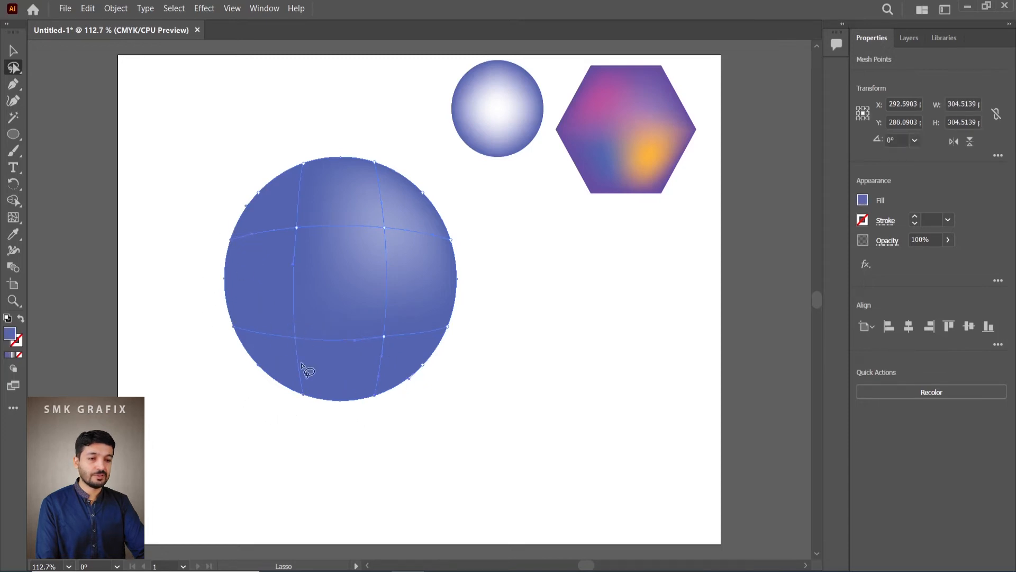
double_click(11, 335)
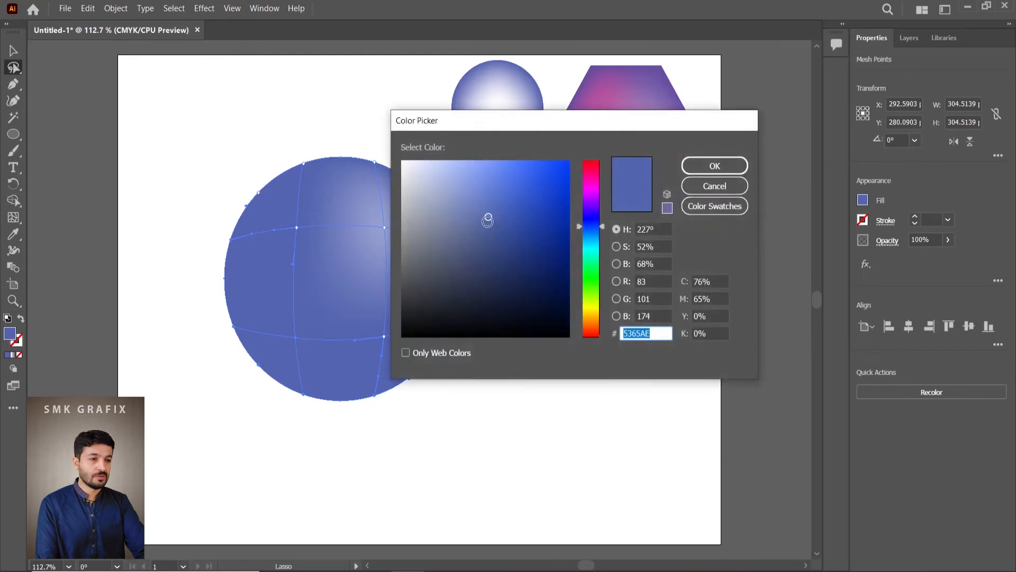
click(501, 232)
mouse_move(502, 233)
mouse_down()
mouse_move(518, 258)
mouse_move(518, 272)
mouse_move(504, 270)
mouse_up()
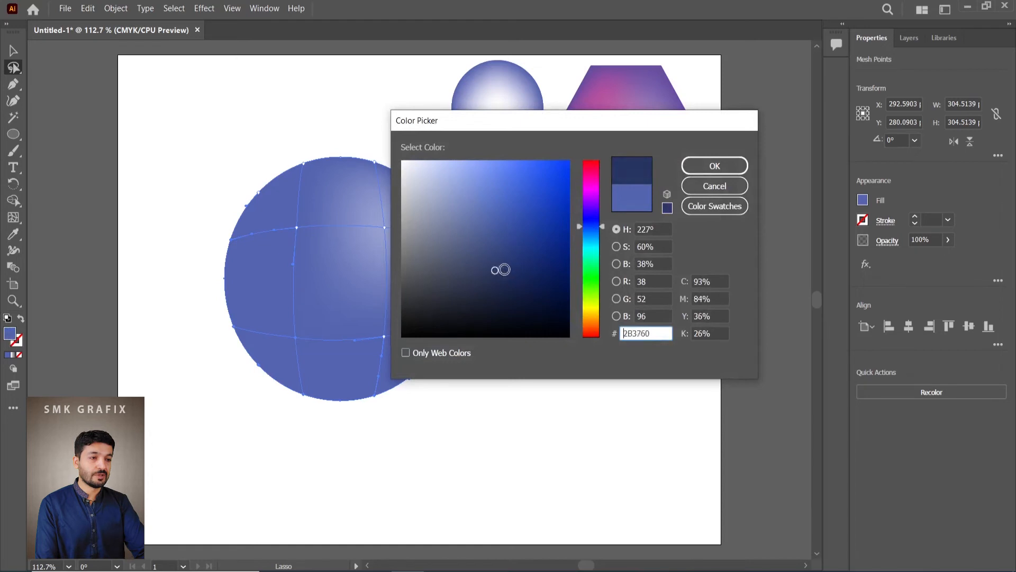
click(506, 269)
click(715, 165)
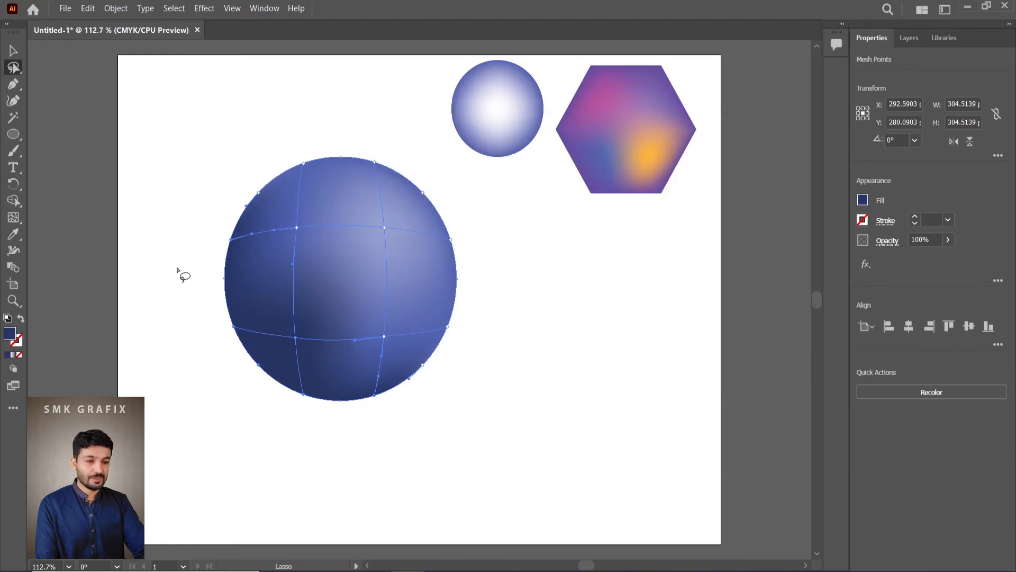
- Lighten the lassoed mesh points' fill to #30477F and deselect the large circle
double_click(10, 334)
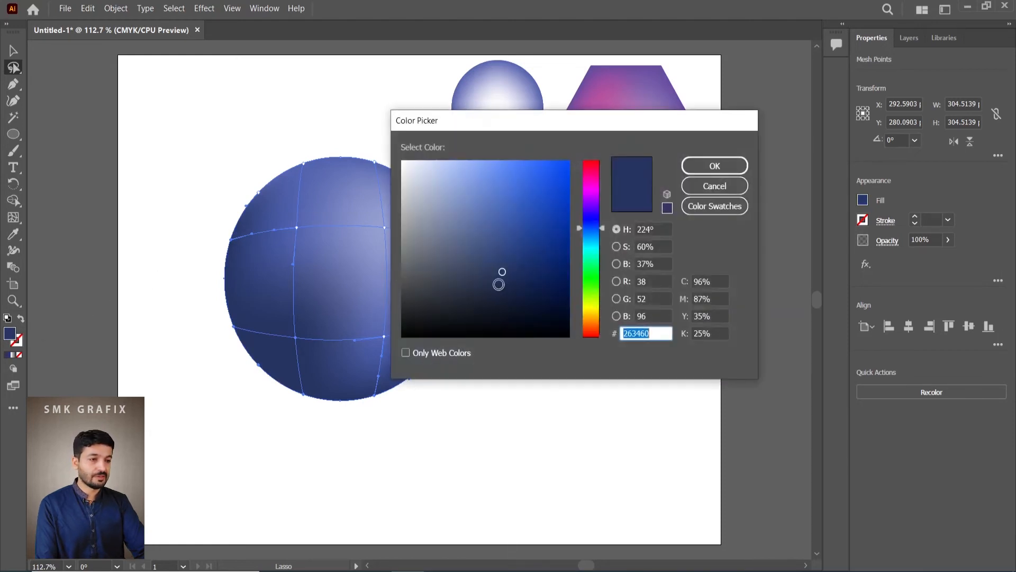
drag(504, 270, 507, 248)
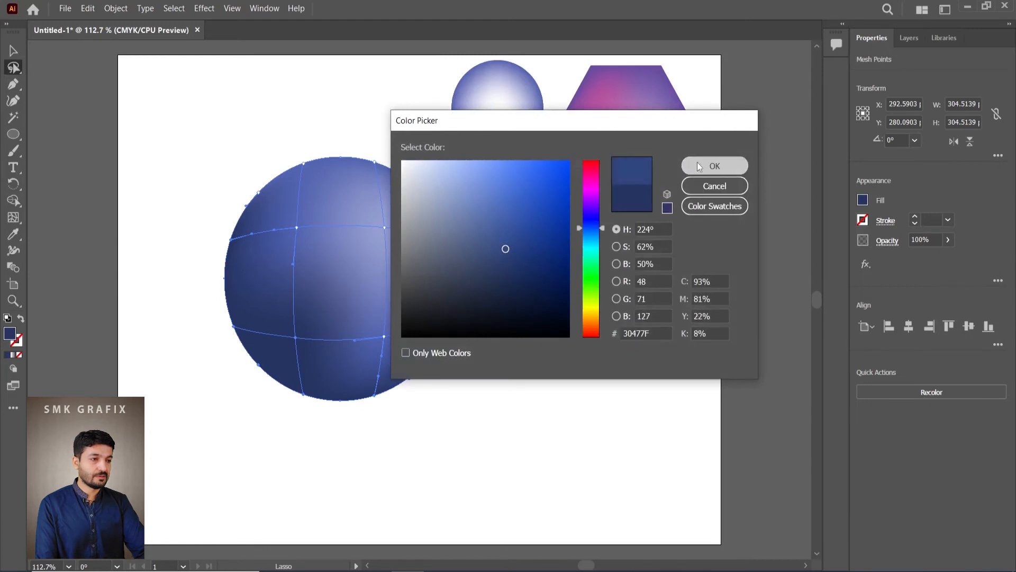
click(715, 166)
key(v)
click(204, 177)
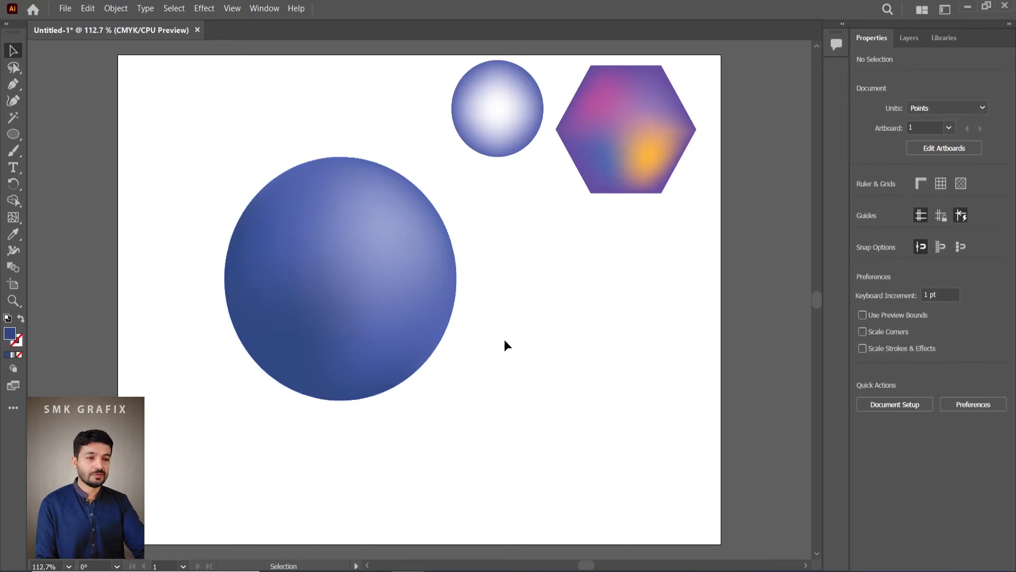
- Give the large circle's upper-right inner mesh point a slightly brighter light blue and deselect the mesh
key(u)
click(385, 228)
click(386, 228)
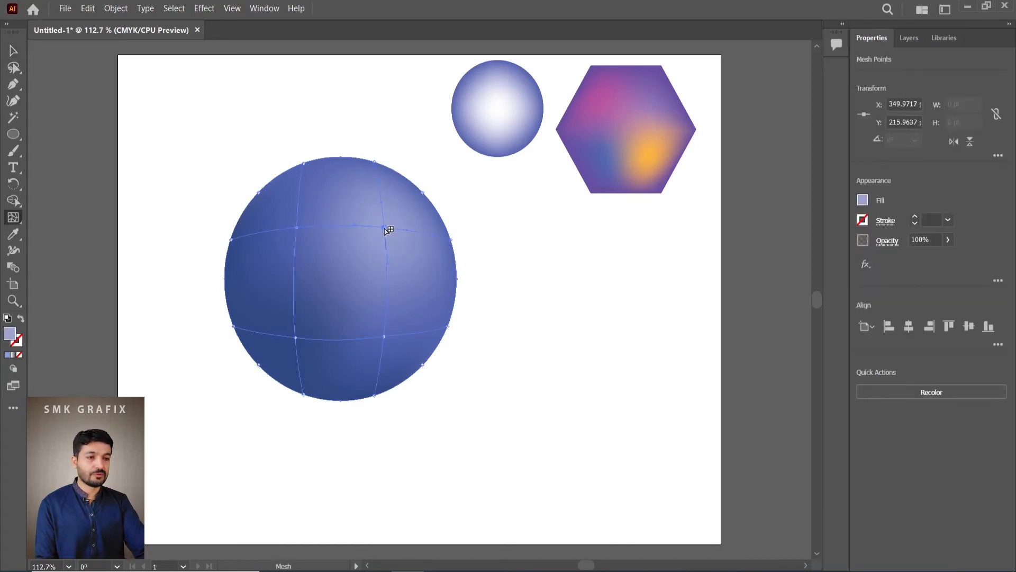
double_click(9, 335)
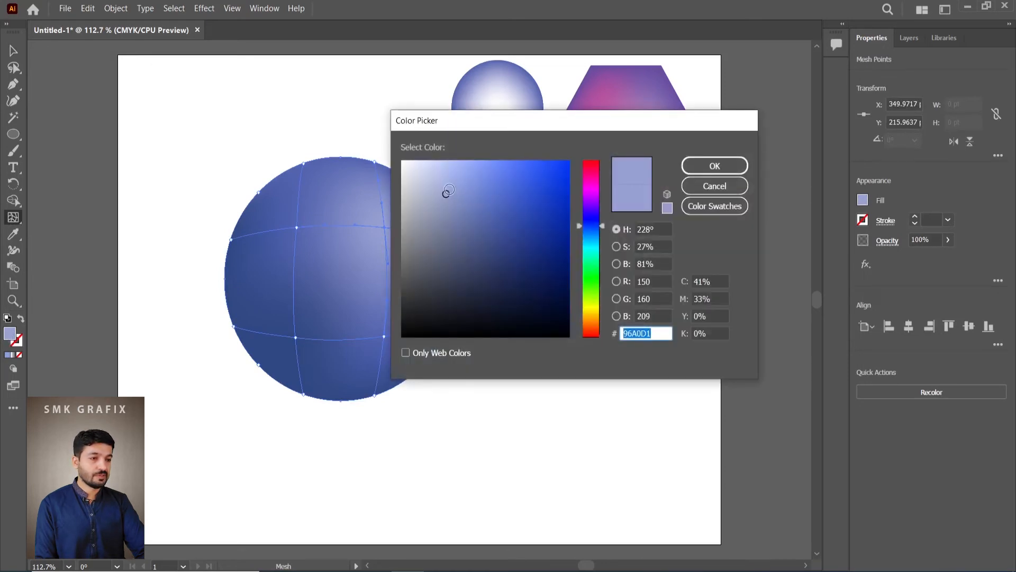
drag(448, 191, 452, 175)
click(715, 166)
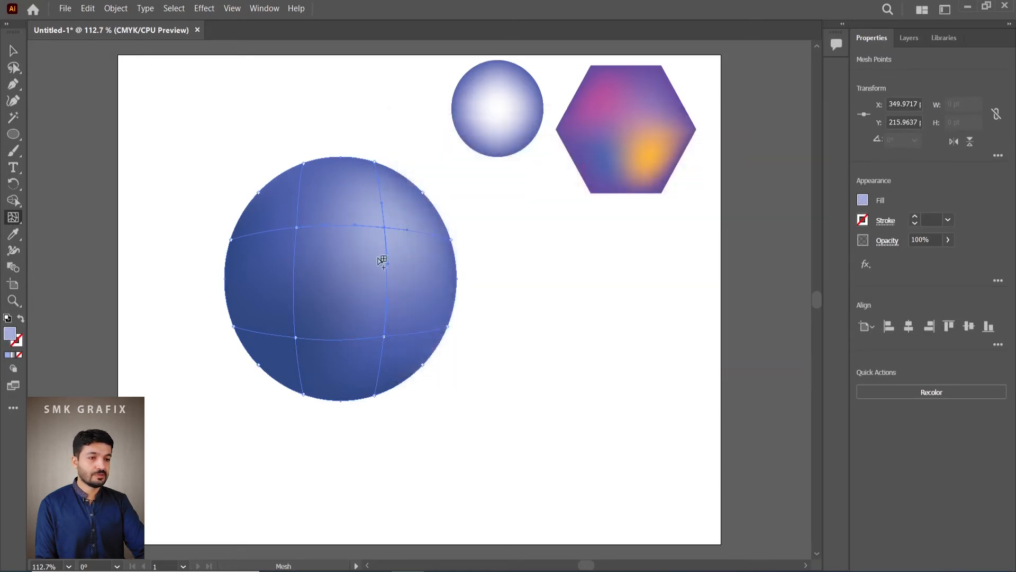
click(12, 48)
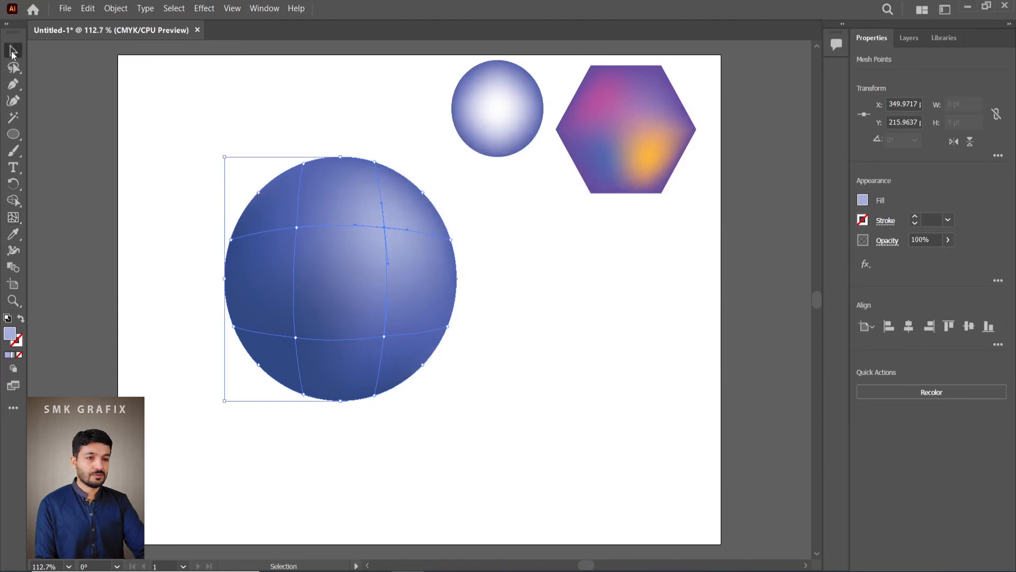
click(132, 214)
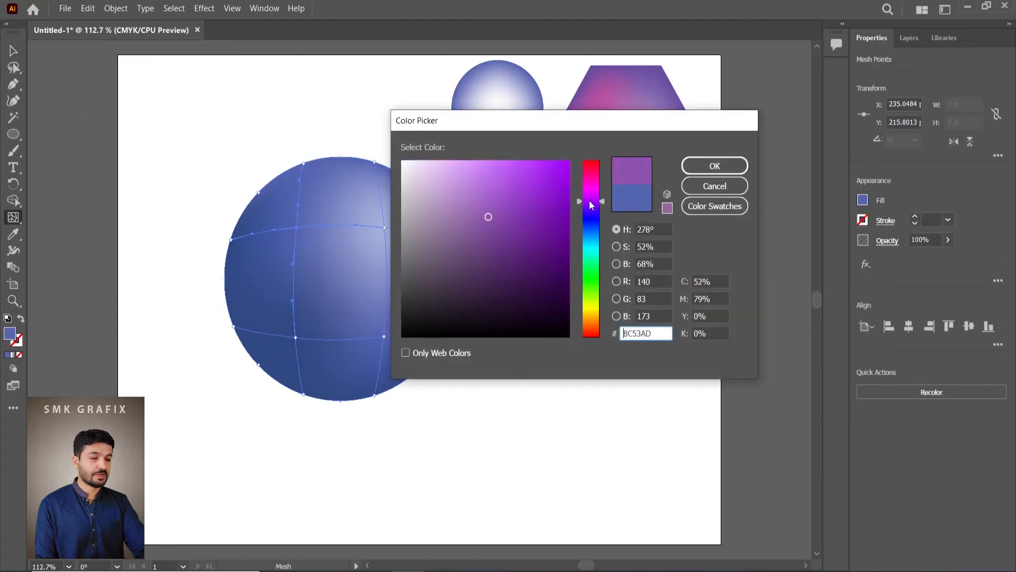
- Set the large circle's upper-left inner mesh point to purple (#9B53AD)
drag(590, 204, 591, 195)
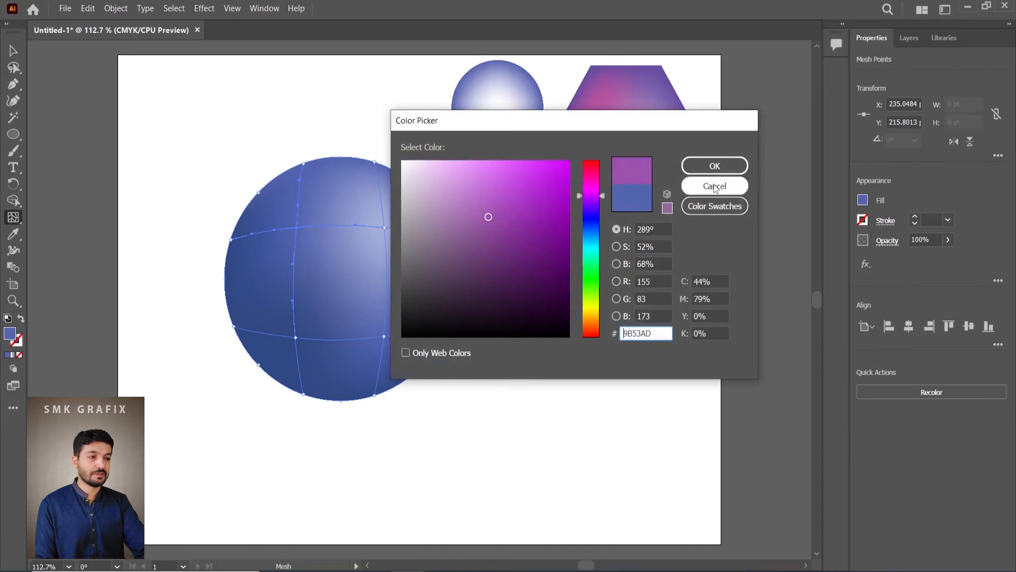
click(715, 166)
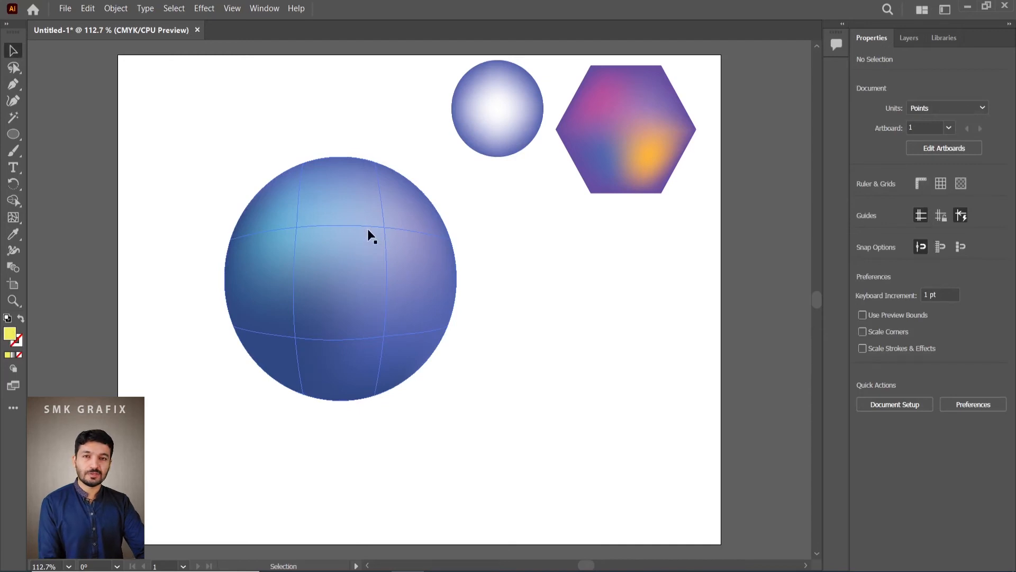
- Keep yellow #F7FF55 as the fill color and add a mesh point at the large circle's center with the Mesh tool
double_click(11, 338)
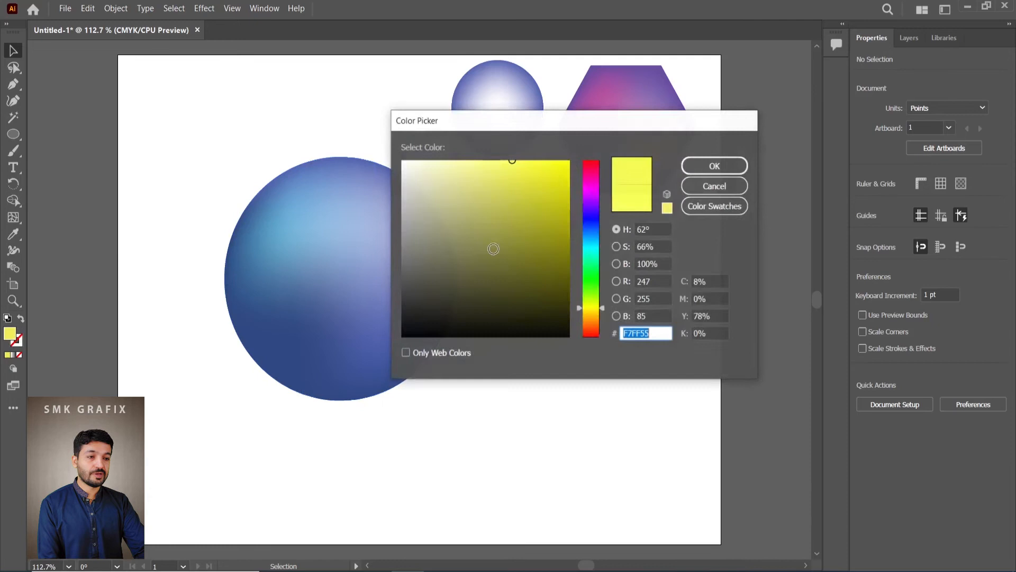
click(691, 168)
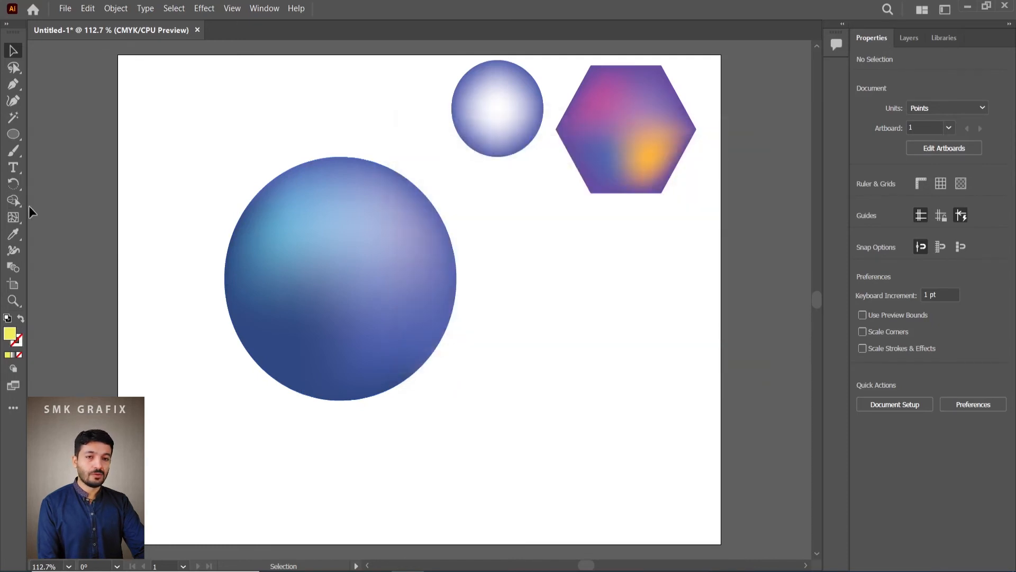
click(14, 218)
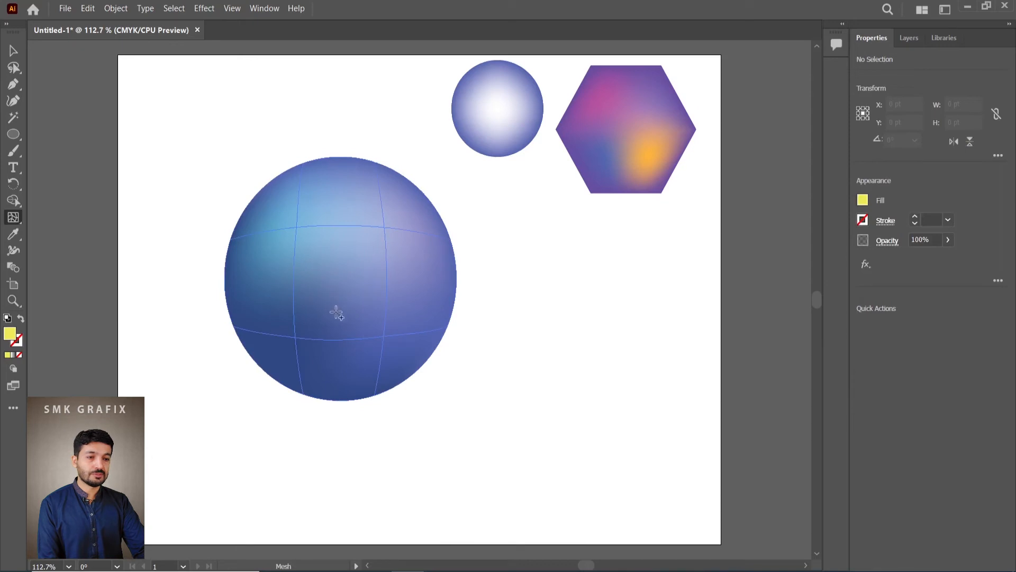
click(338, 274)
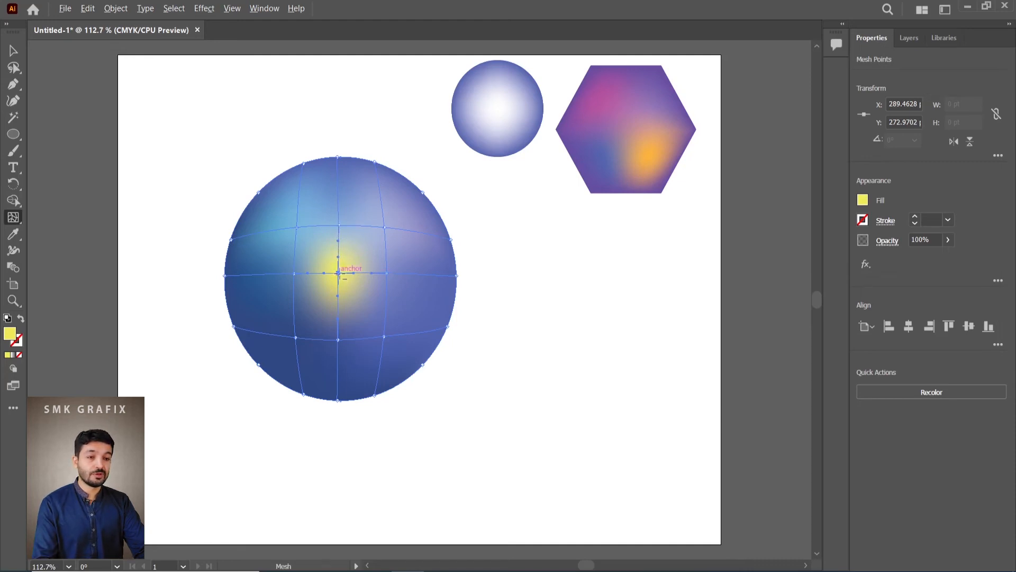
- Try removing the large circle's center and upper-left mesh points, and undo both removals
alt+click(339, 273)
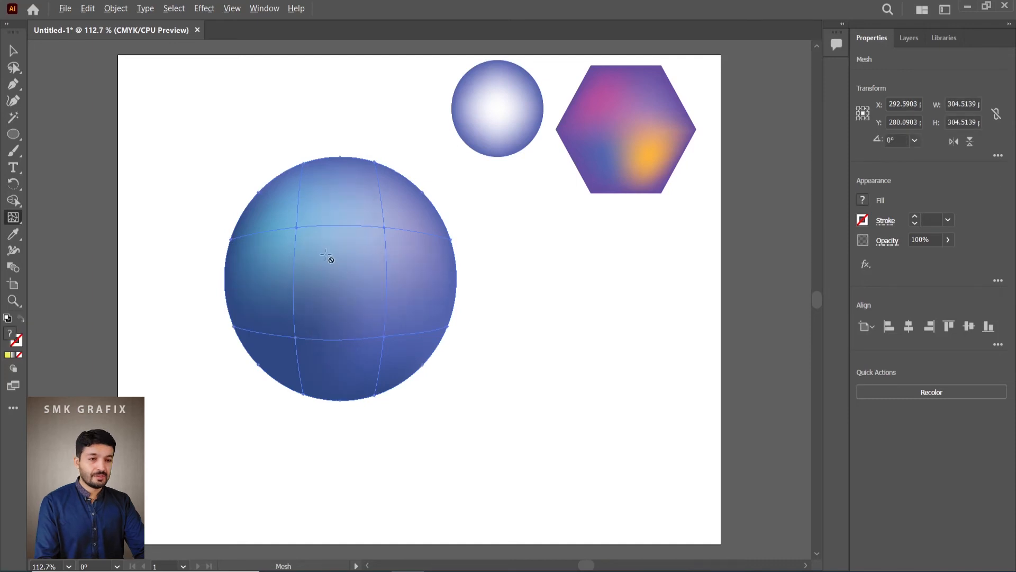
alt+click(296, 227)
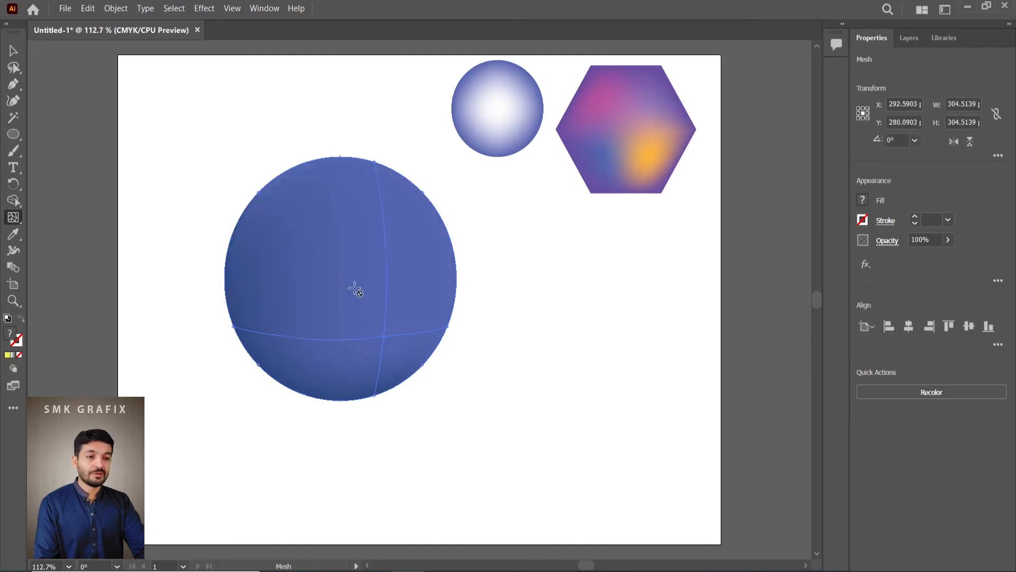
key(ctrl+z)
key(ctrl+z)
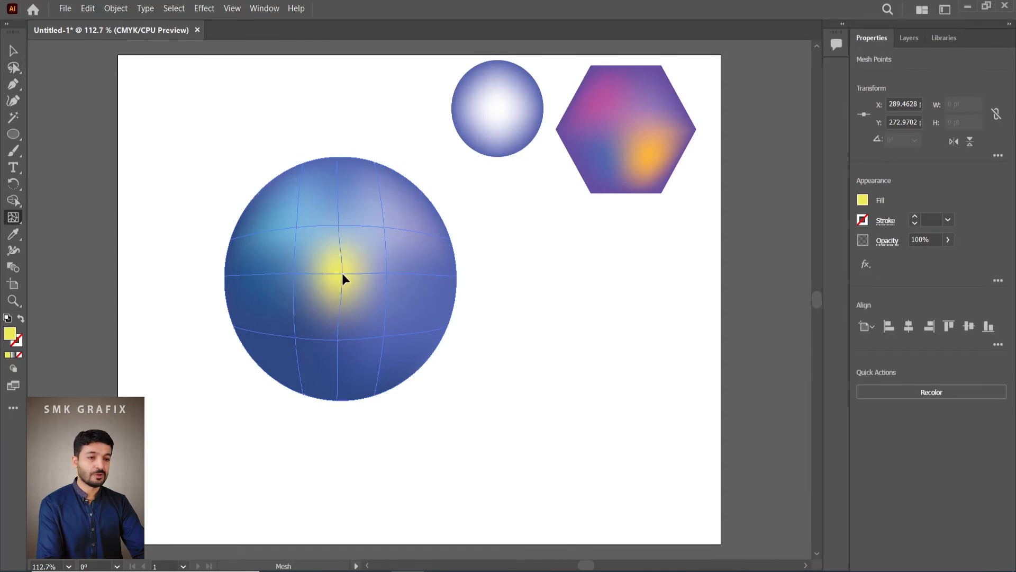
- Move the yellow center mesh point sideways several times, leaving it near the circle's center at about X 293.2, Y 274.1 pt
click(365, 274)
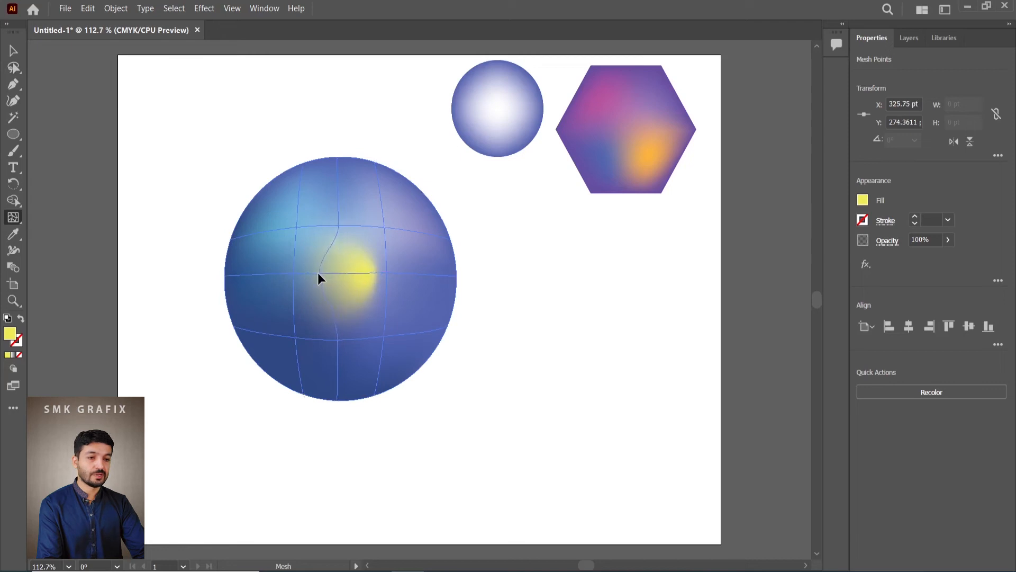
drag(318, 273, 348, 274)
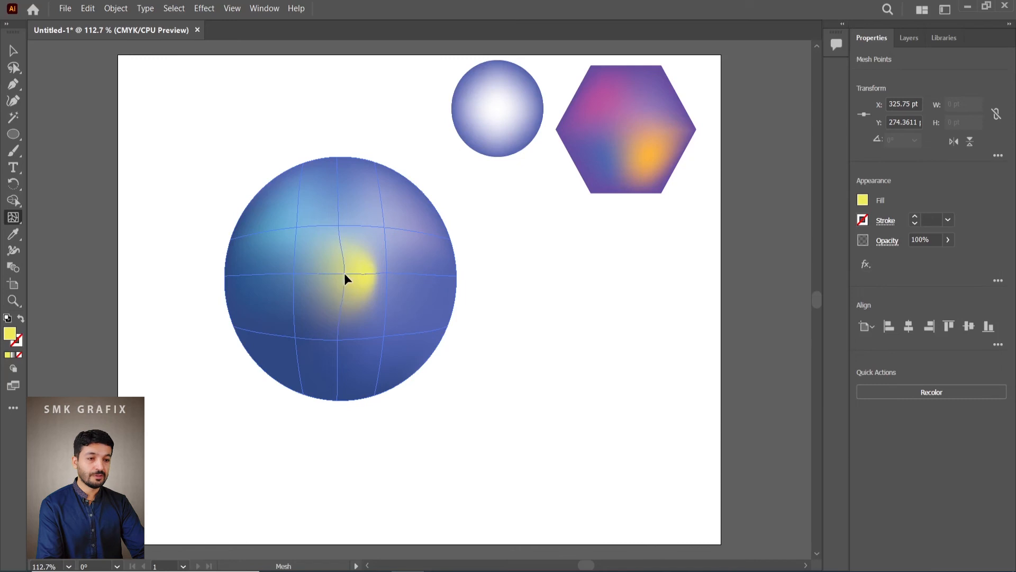
drag(344, 274, 378, 279)
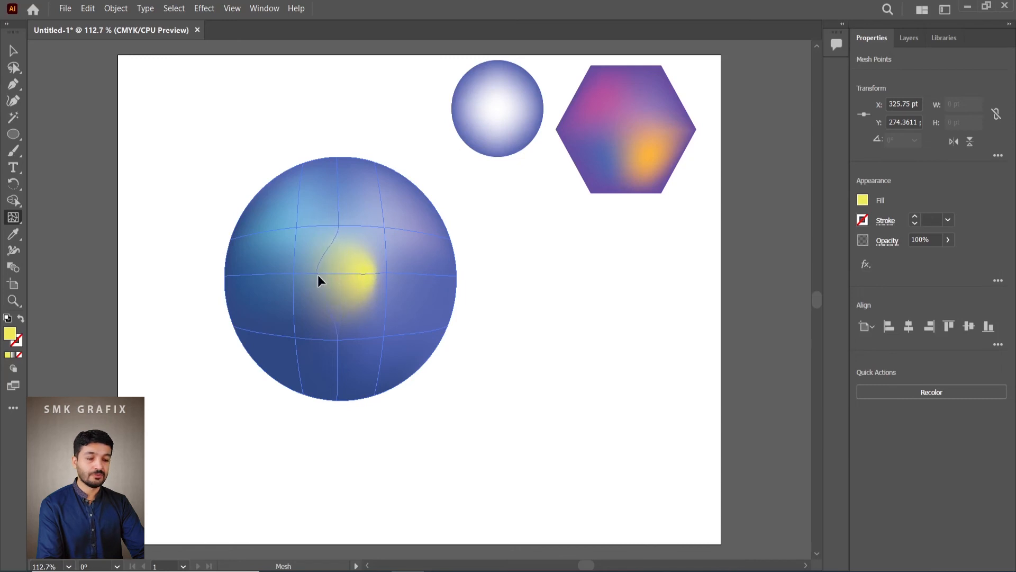
drag(321, 275, 341, 274)
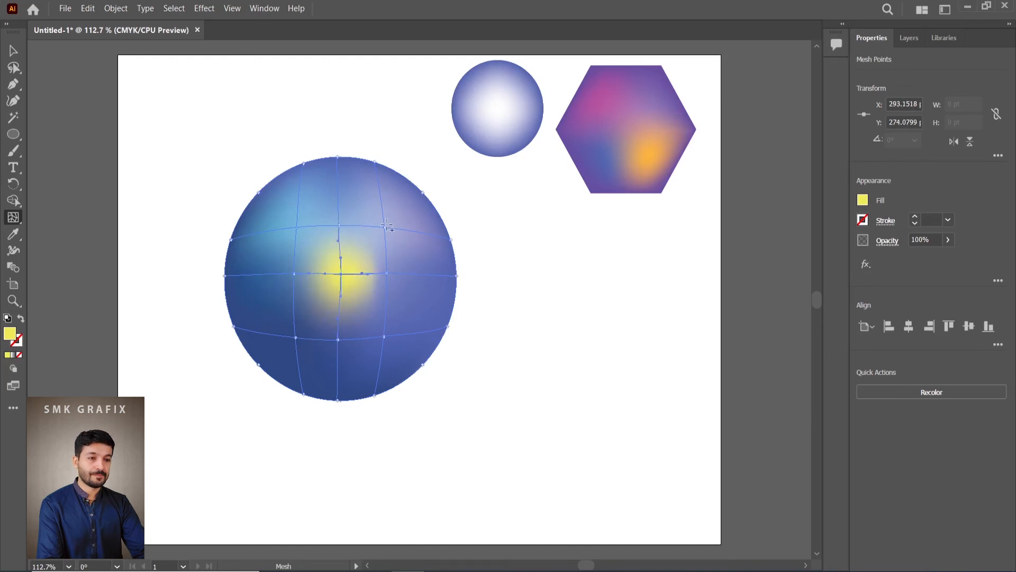
- Shift the three inner mesh points of the large circle's right-hand mesh line slightly outward, with the upper one at about X 362.6, Y 217.3 pt
drag(384, 228, 394, 229)
click(394, 228)
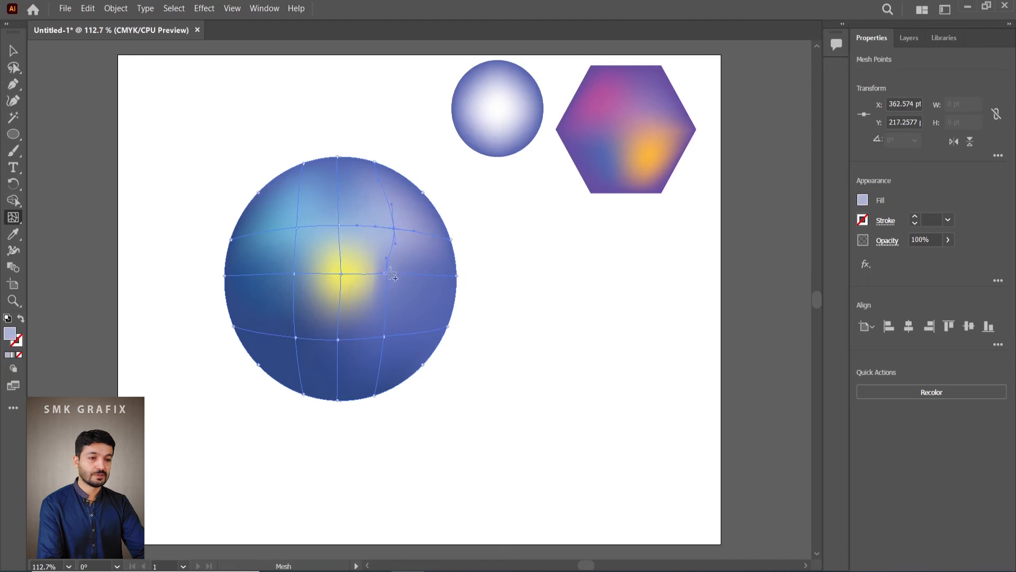
drag(388, 274, 395, 279)
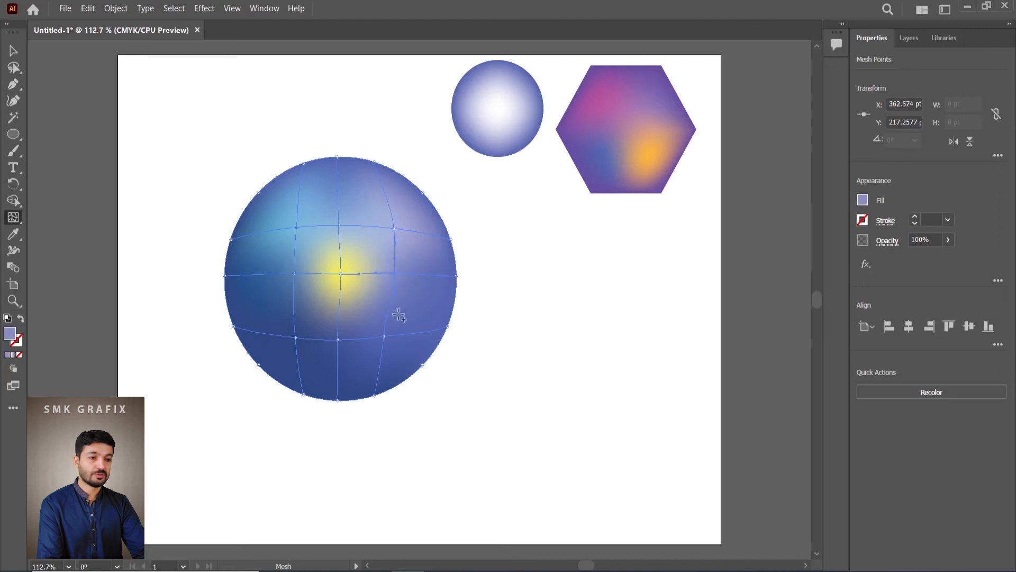
drag(385, 336, 389, 336)
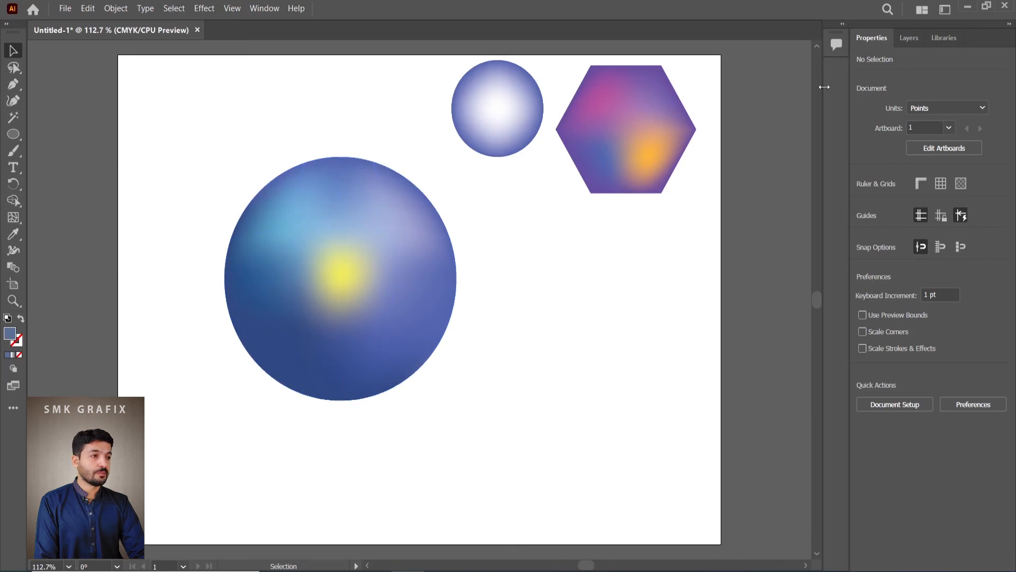
- Show the Swatches panel and place it beside the large circle, clear of the mesh
click(252, 12)
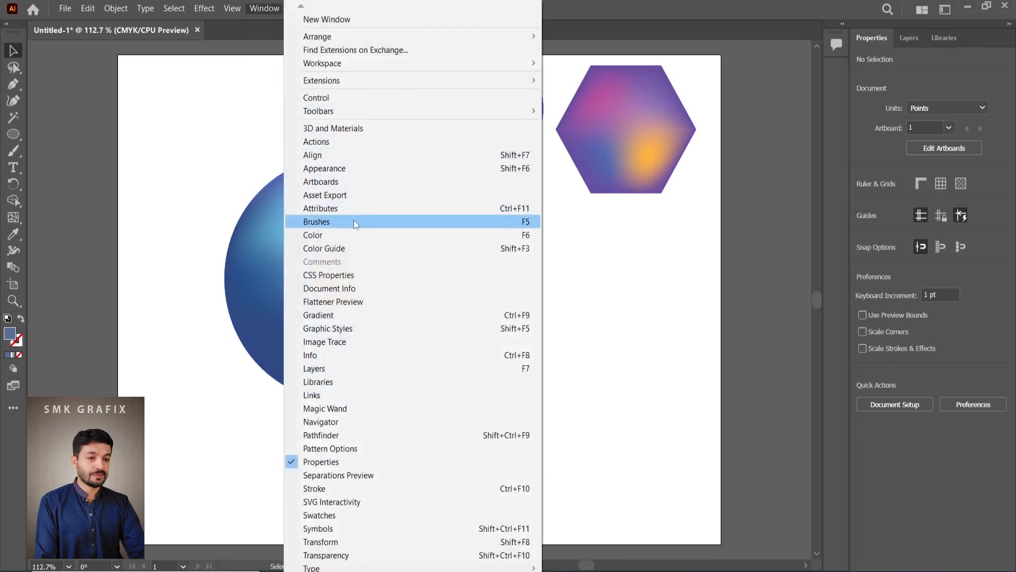
click(336, 517)
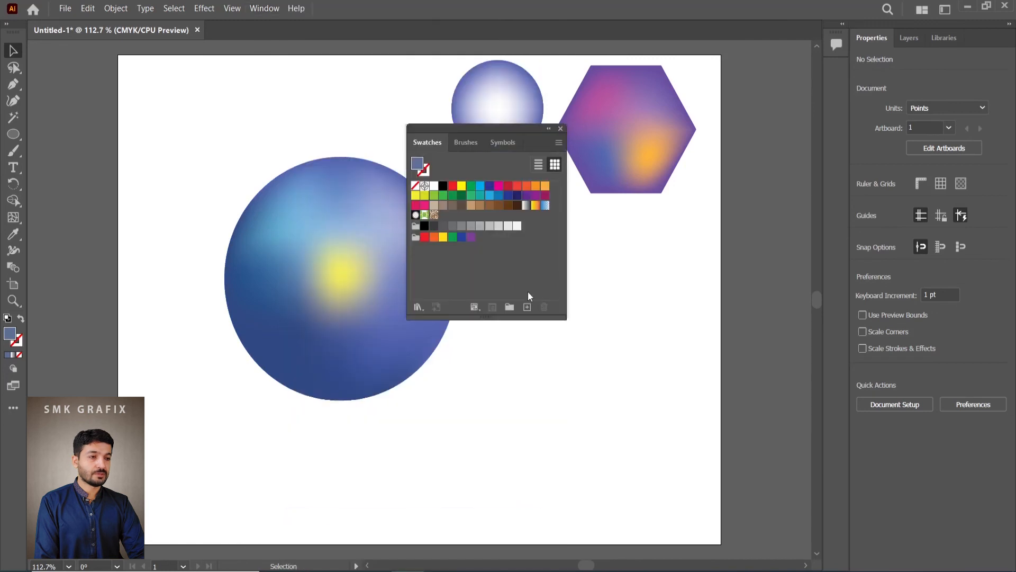
drag(493, 129, 610, 150)
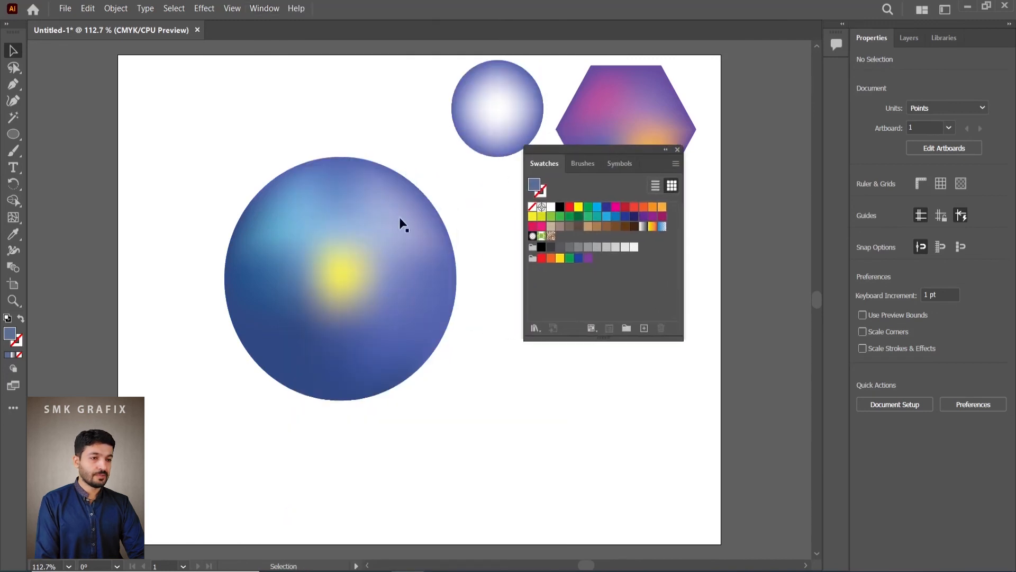
- Try applying green, dark blue and red swatches to separate areas of the large circle's mesh, and undo these color changes
drag(588, 206, 392, 273)
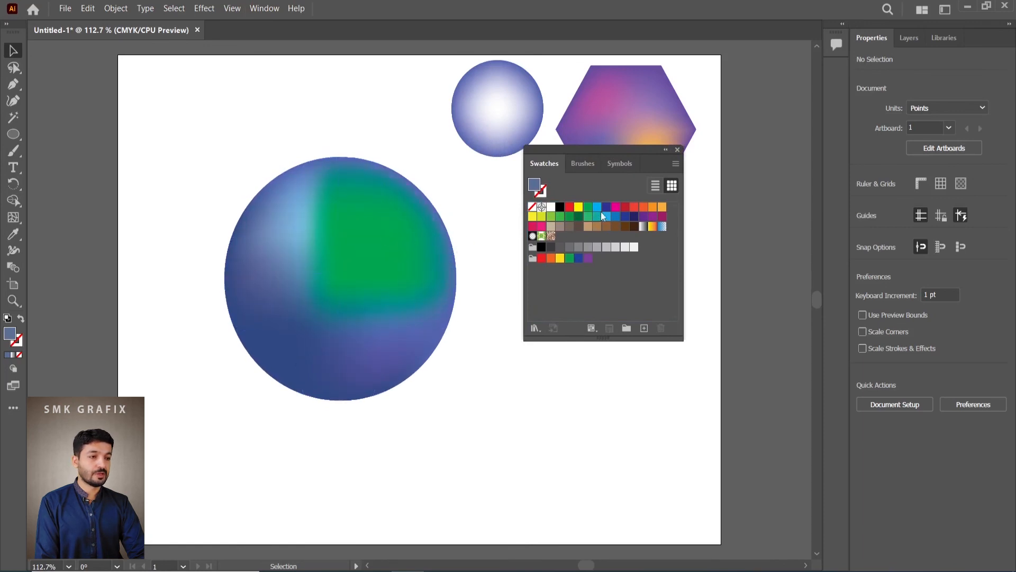
drag(606, 212, 361, 339)
drag(635, 207, 264, 285)
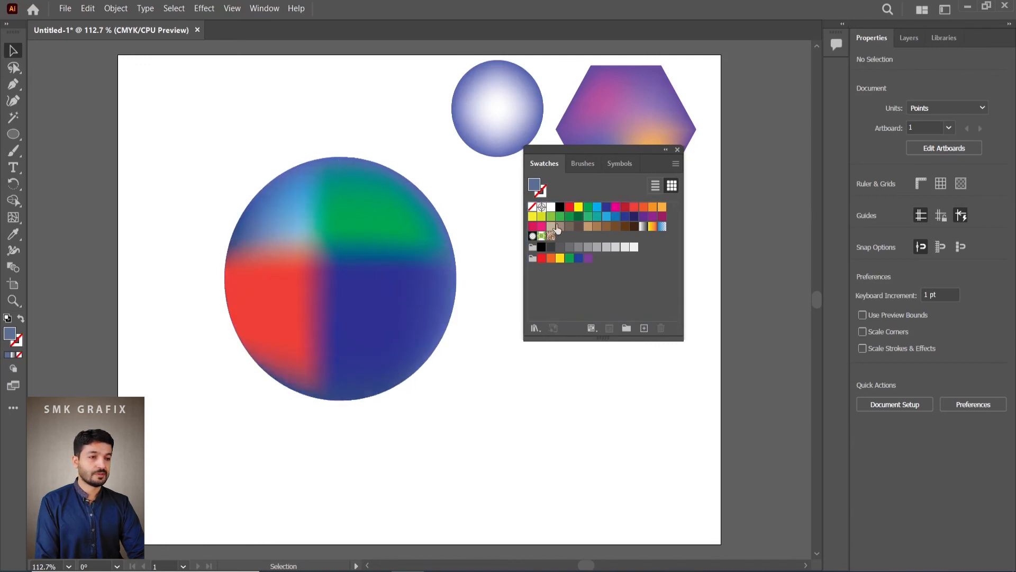
key(ctrl+z)
key(ctrl+z)
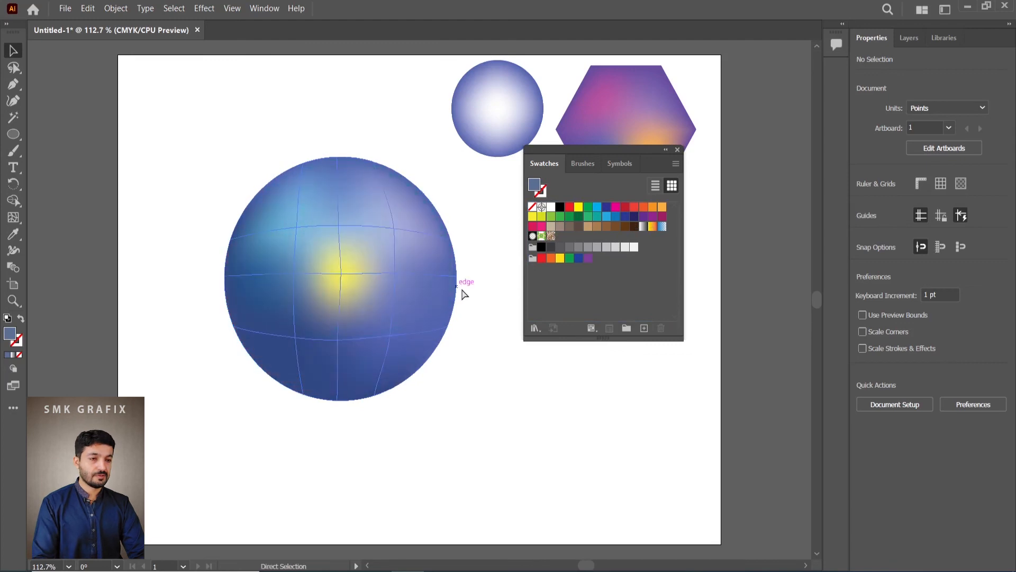
- Select the large circle's upper-right inner mesh point with the Direct Selection tool and apply the dark red swatch to it
click(363, 249)
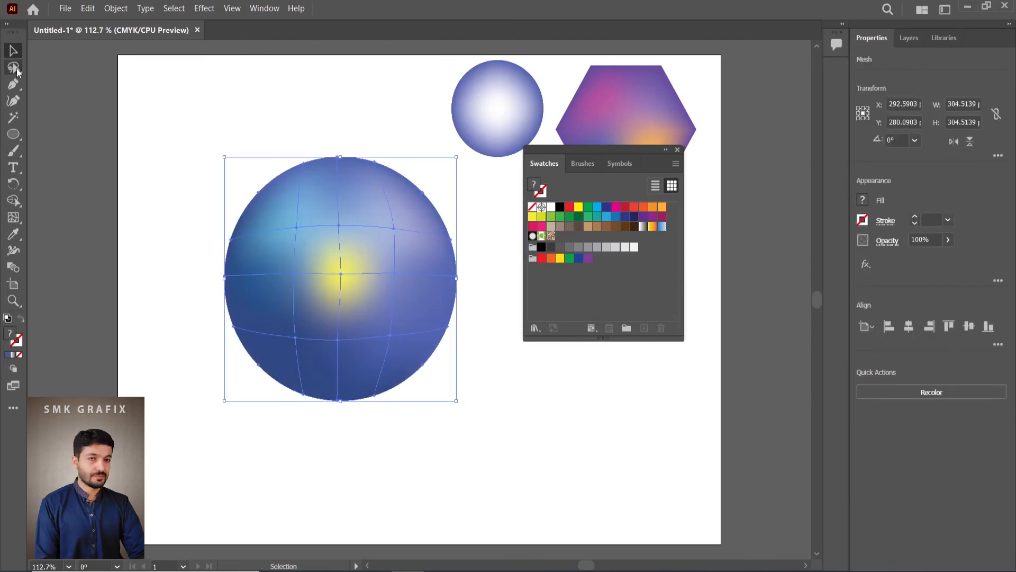
drag(18, 72, 68, 68)
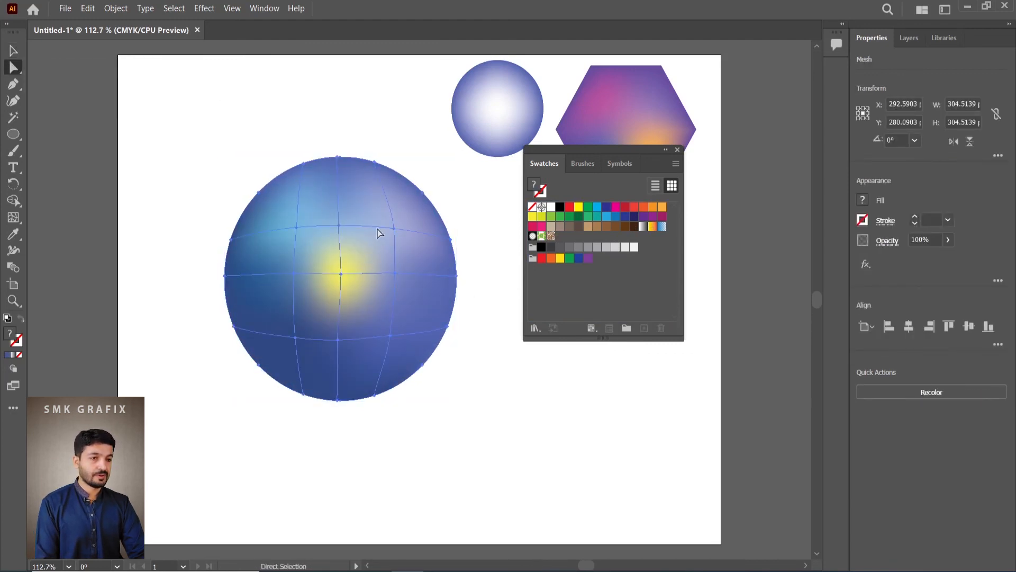
click(394, 229)
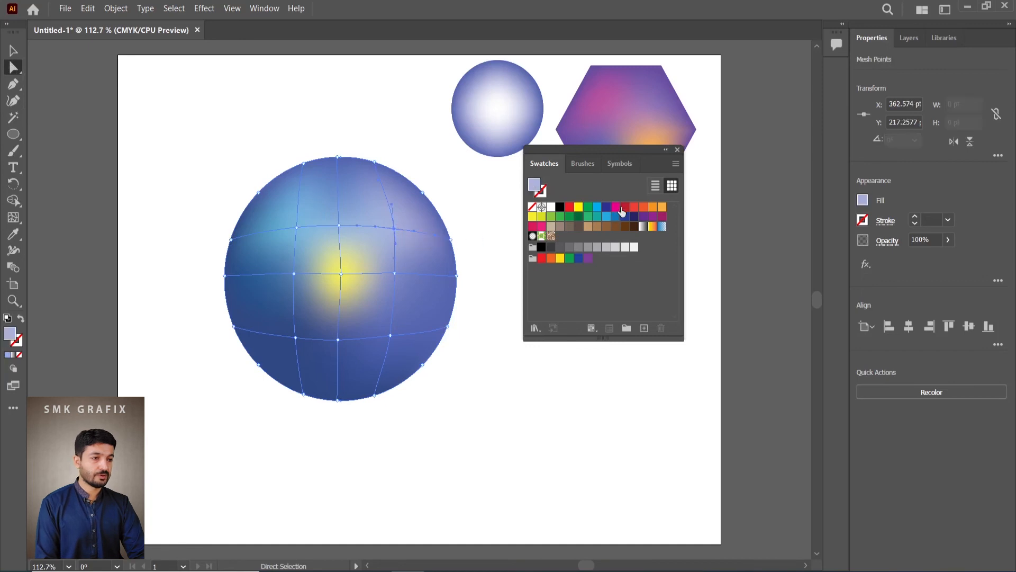
click(625, 207)
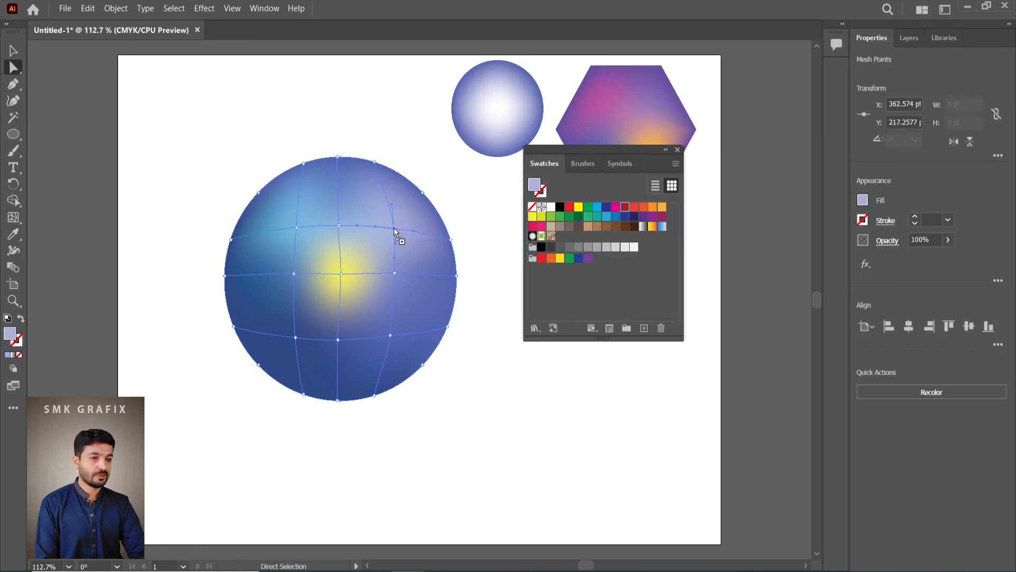
drag(393, 228, 395, 229)
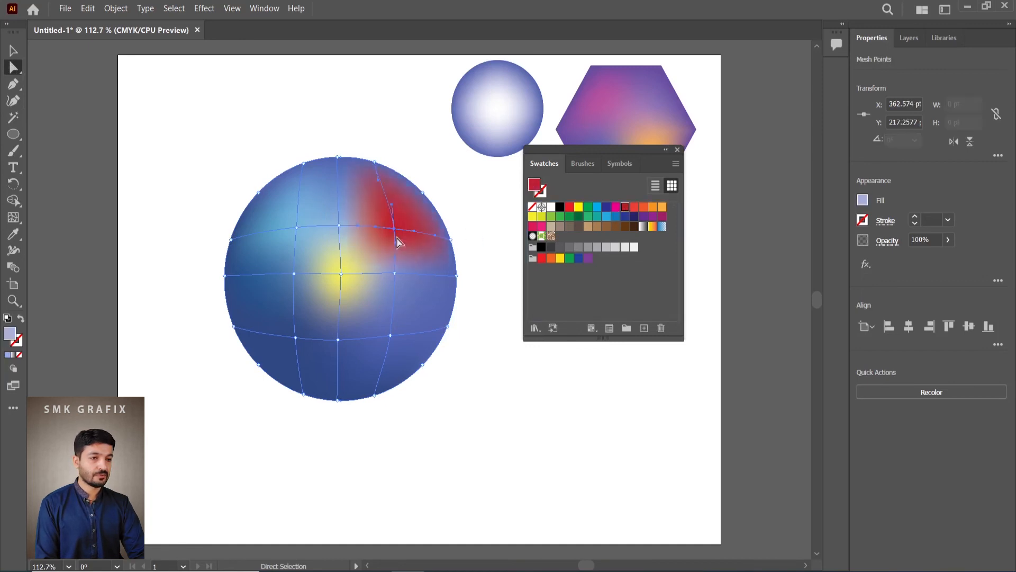
- Color the large circle's lower-right inner mesh point orange and its lower-middle mesh point purple using swatches
click(391, 336)
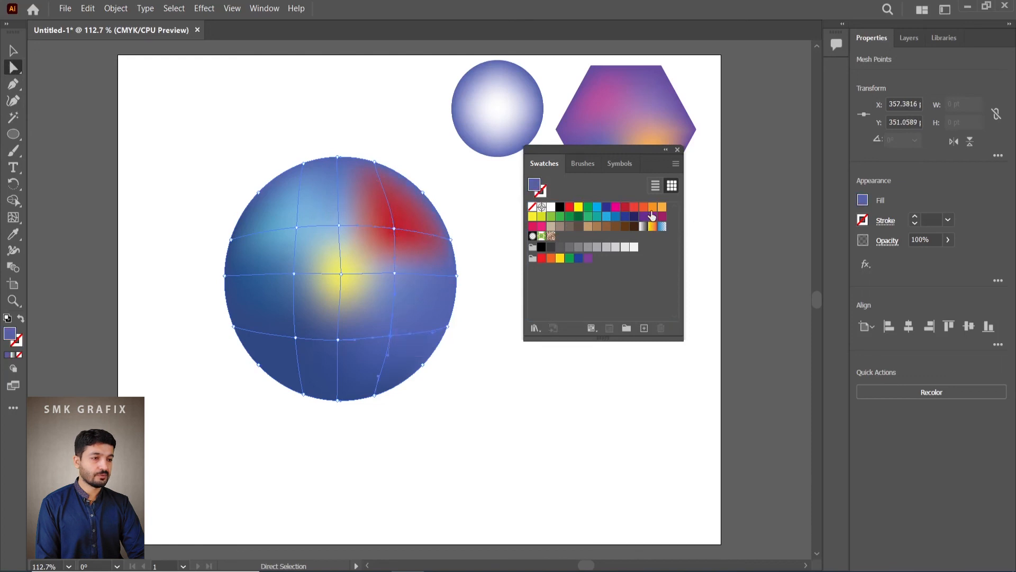
drag(652, 207, 391, 335)
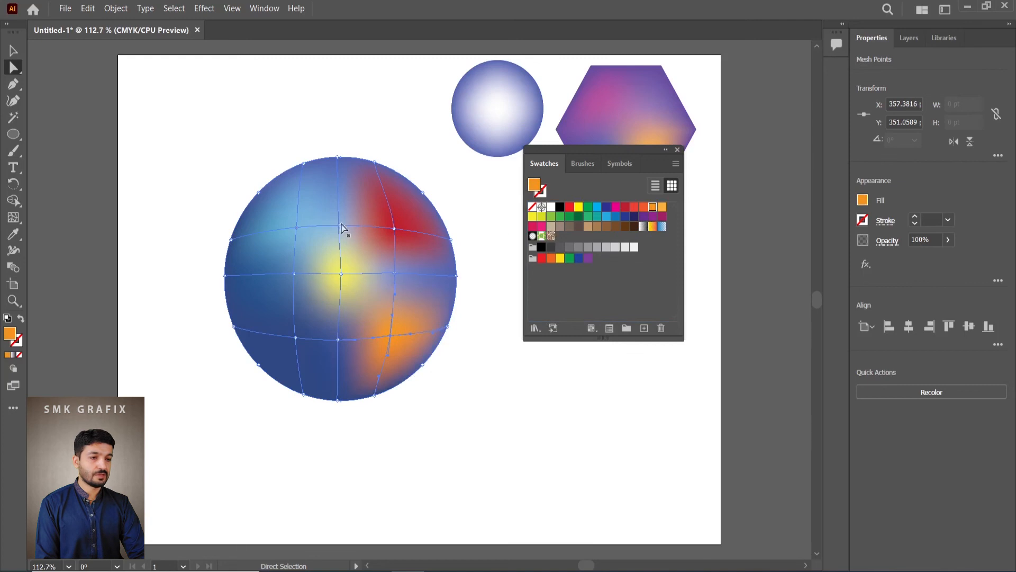
click(338, 339)
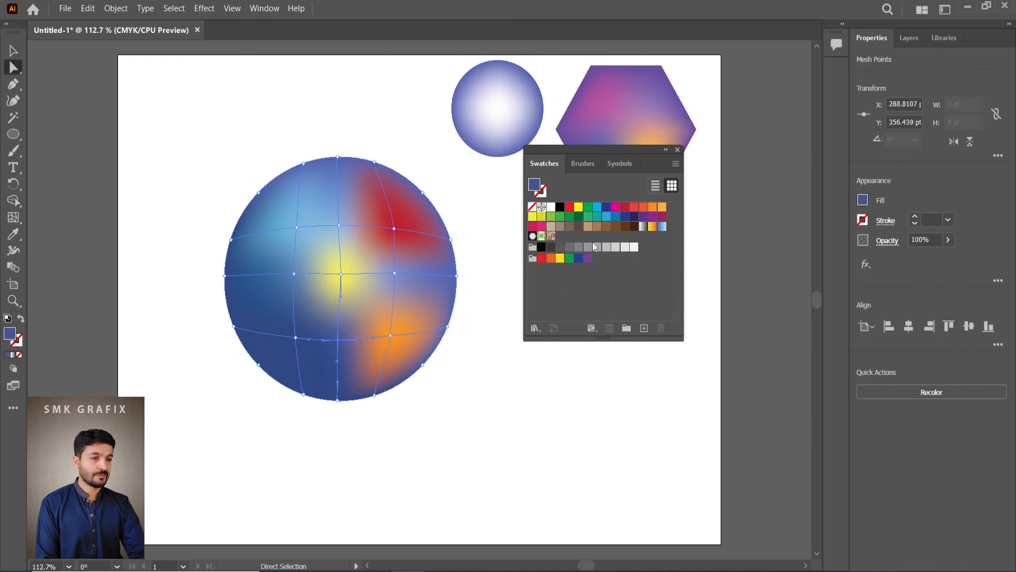
drag(616, 216, 338, 340)
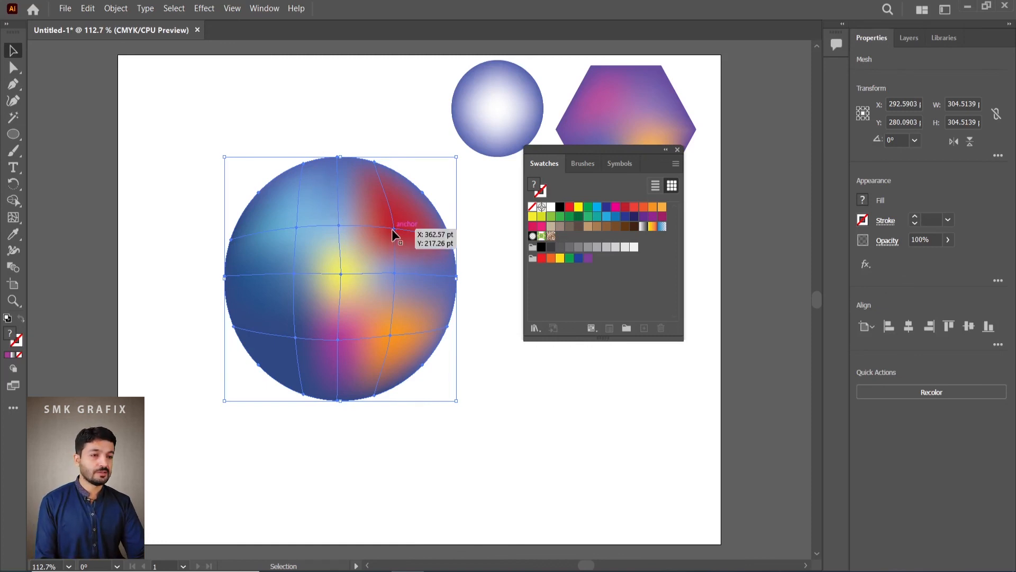
- Select the red upper-right mesh point of the large circle and set its opacity to 44%
key(a)
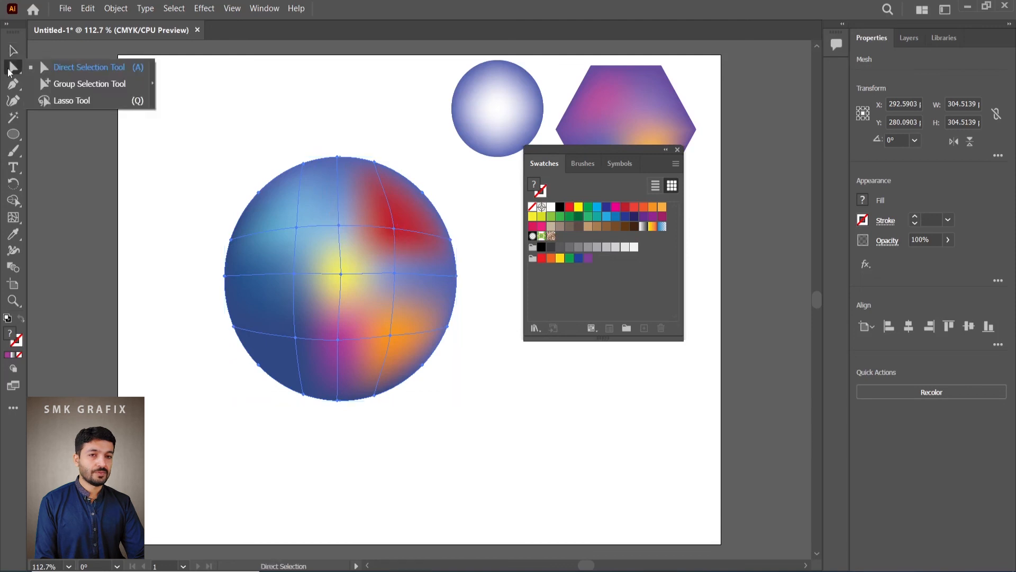
click(394, 229)
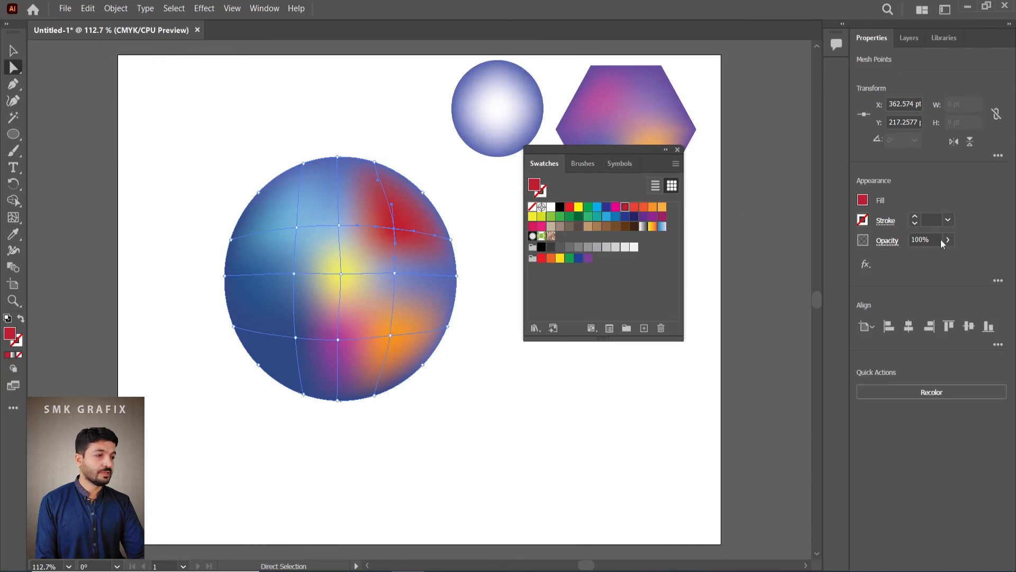
mouse_move(929, 257)
mouse_down()
mouse_move(908, 257)
mouse_move(919, 258)
mouse_up()
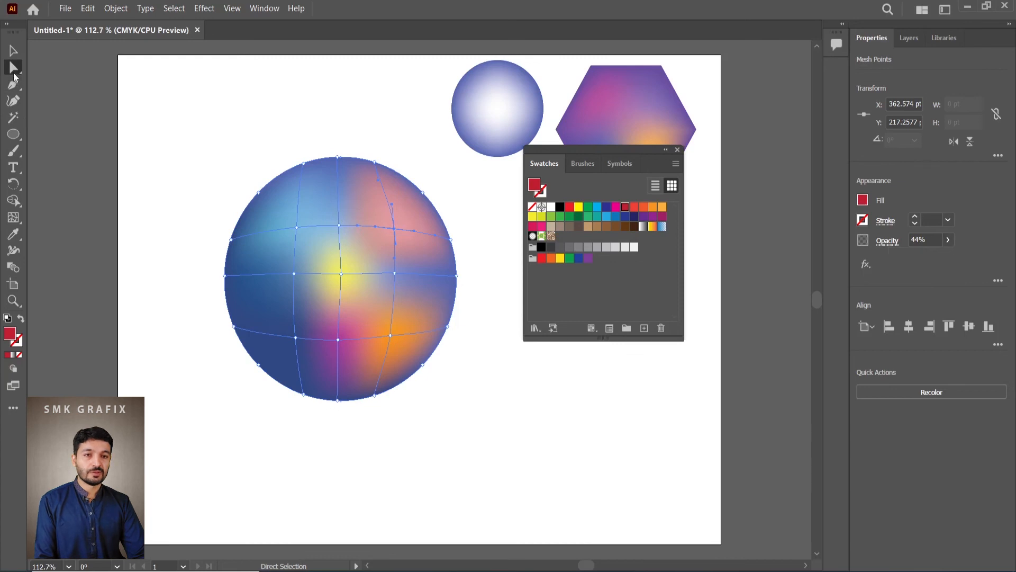
- Select several mesh points across the upper part of the large circle with the Lasso tool and lower their opacity
mouse_move(14, 72)
mouse_down()
mouse_move(39, 63)
mouse_move(46, 98)
mouse_up()
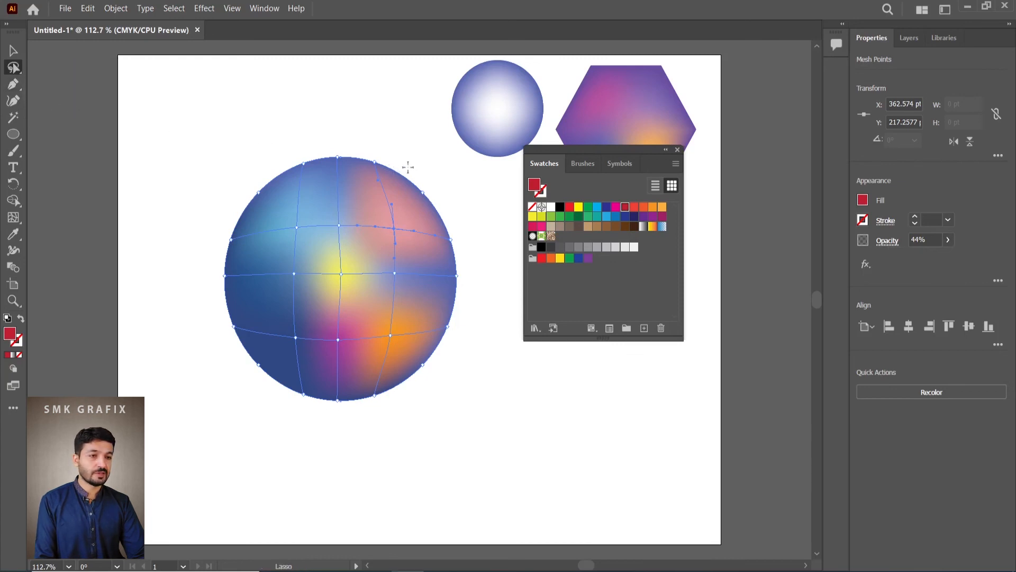
mouse_move(402, 160)
mouse_down()
mouse_move(312, 145)
mouse_move(276, 153)
mouse_move(299, 183)
mouse_move(397, 159)
mouse_up()
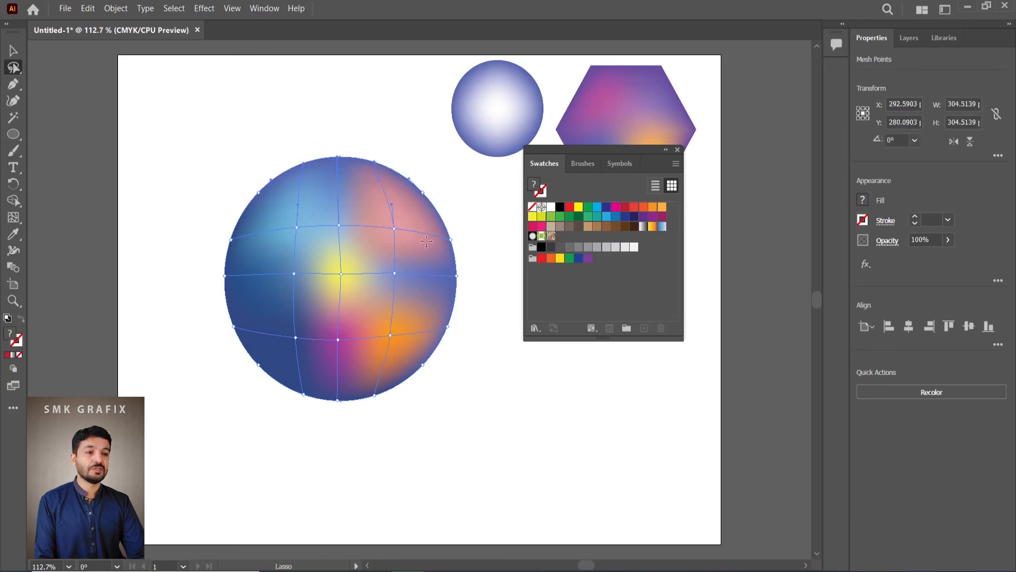
click(948, 241)
drag(927, 258, 903, 257)
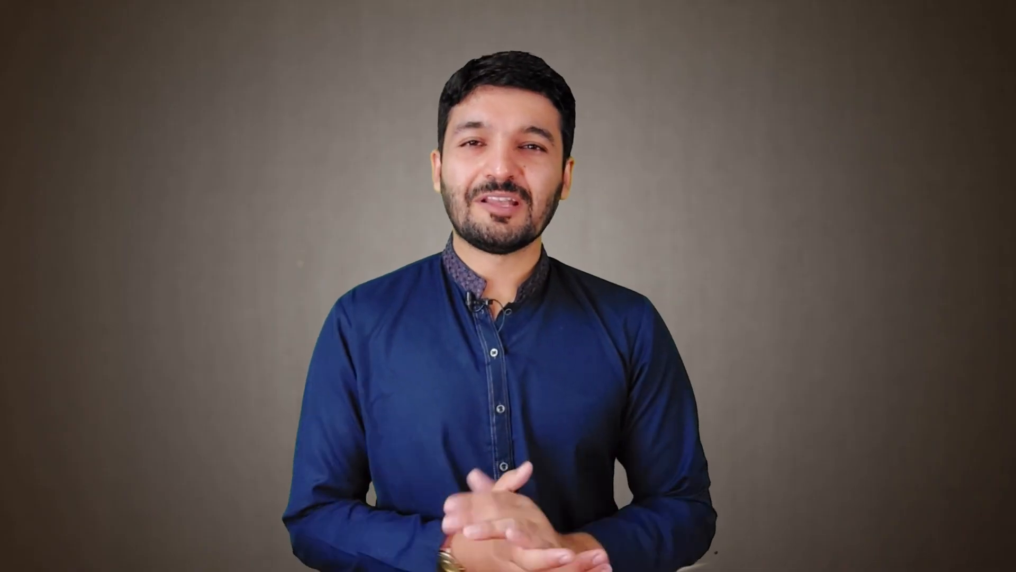